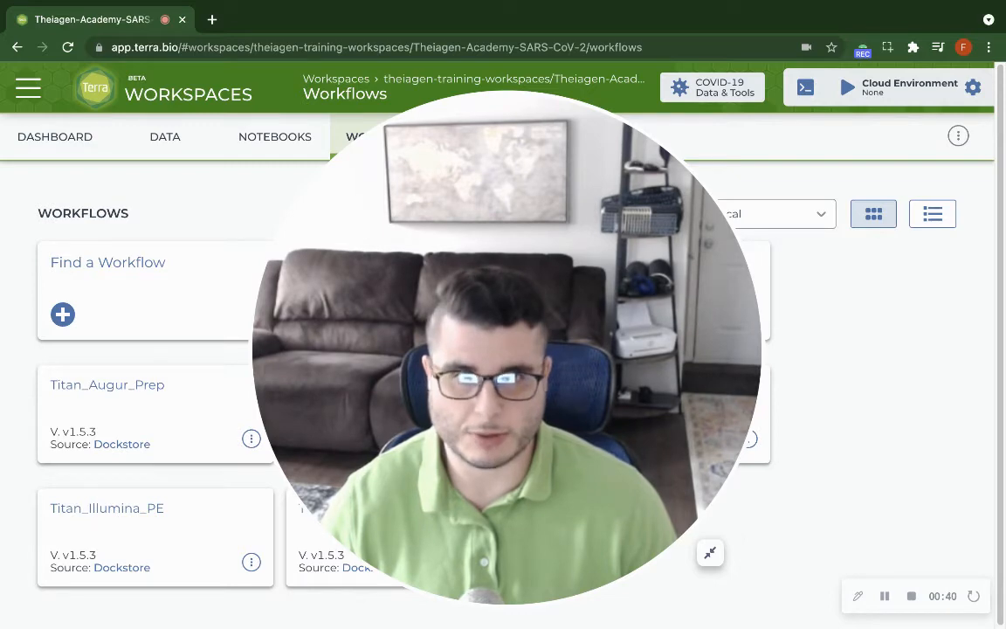
left_click(711, 557)
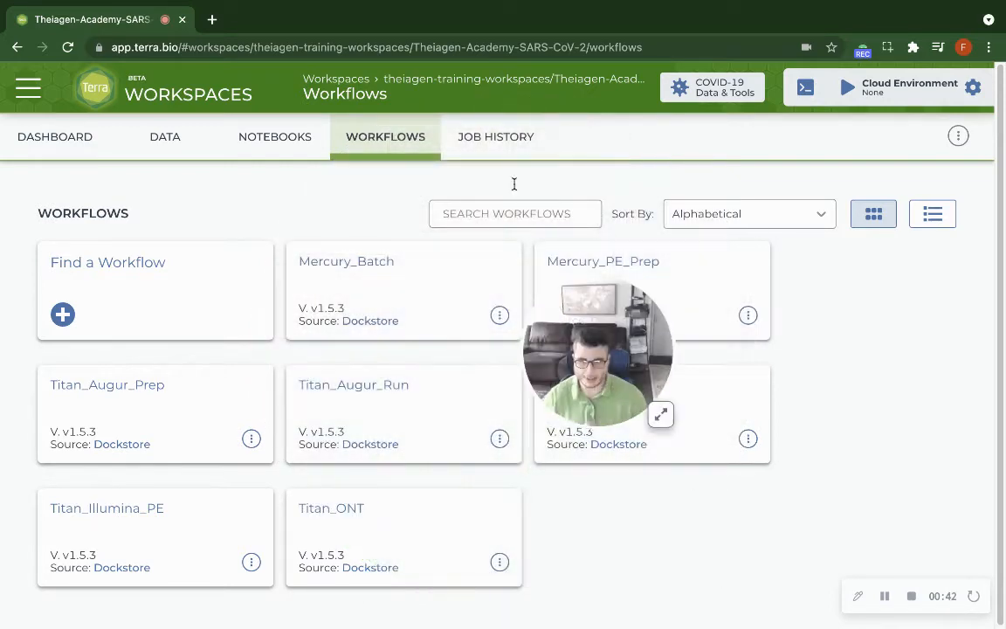
left_click_drag(601, 355, 873, 354)
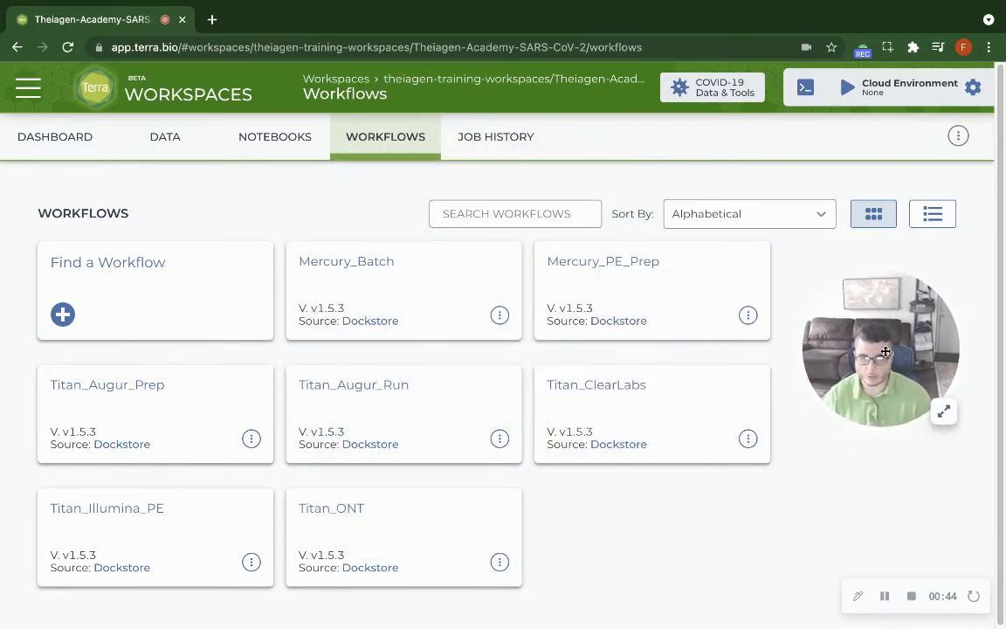
Open the Mercury_Batch workflow and choose version v1.5.3.
left_click(375, 148)
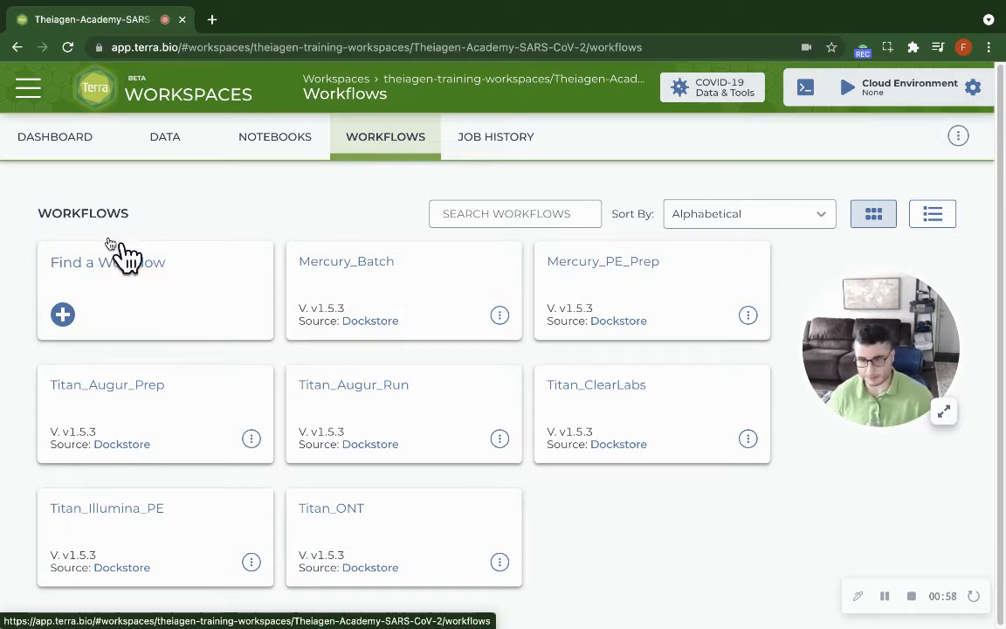
left_click(446, 278)
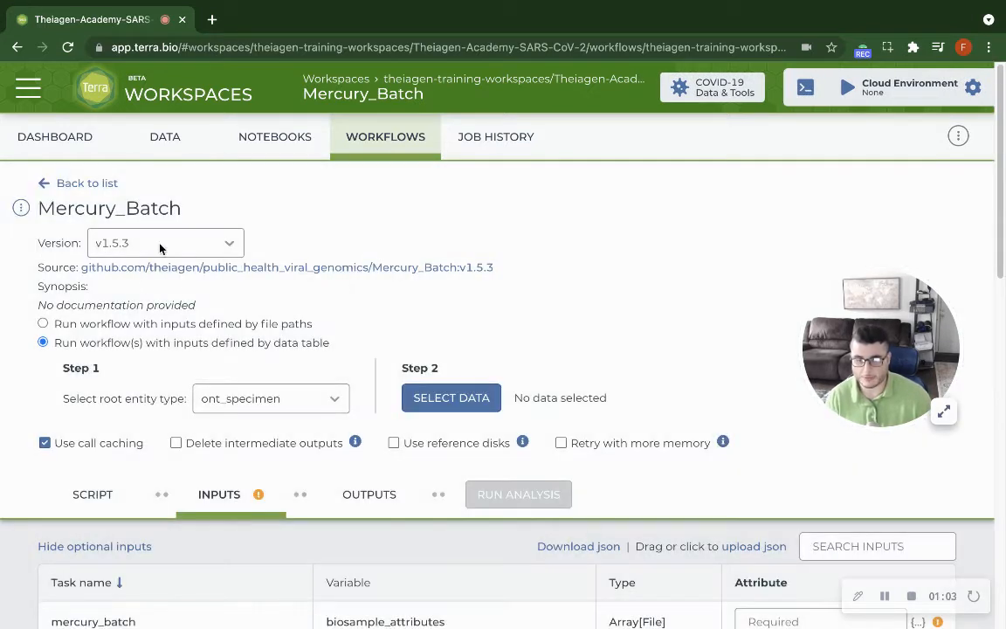
left_click(161, 248)
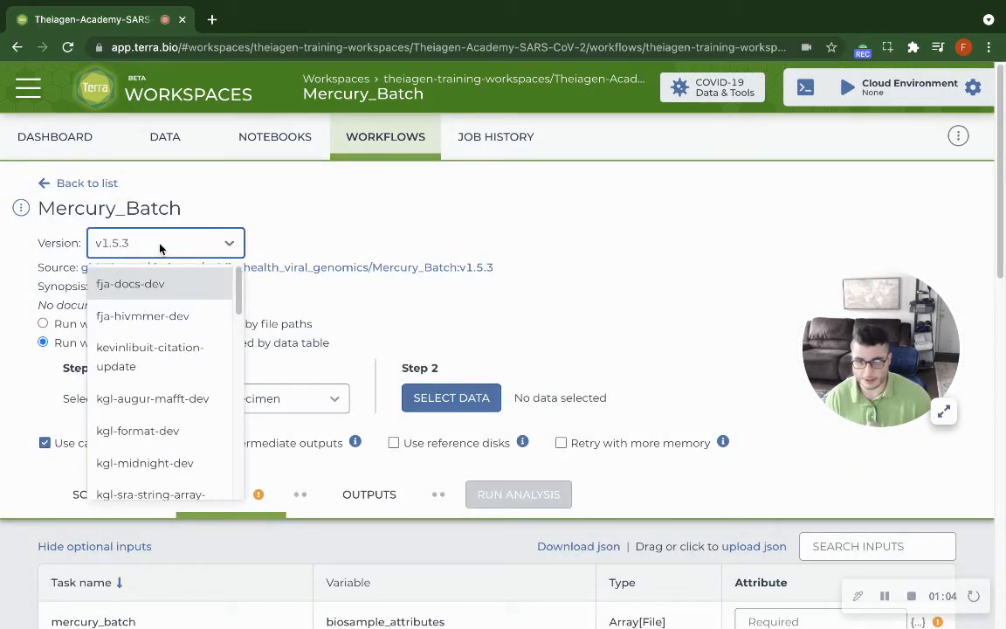
scroll(180, 341, "down", 10)
left_click(176, 485)
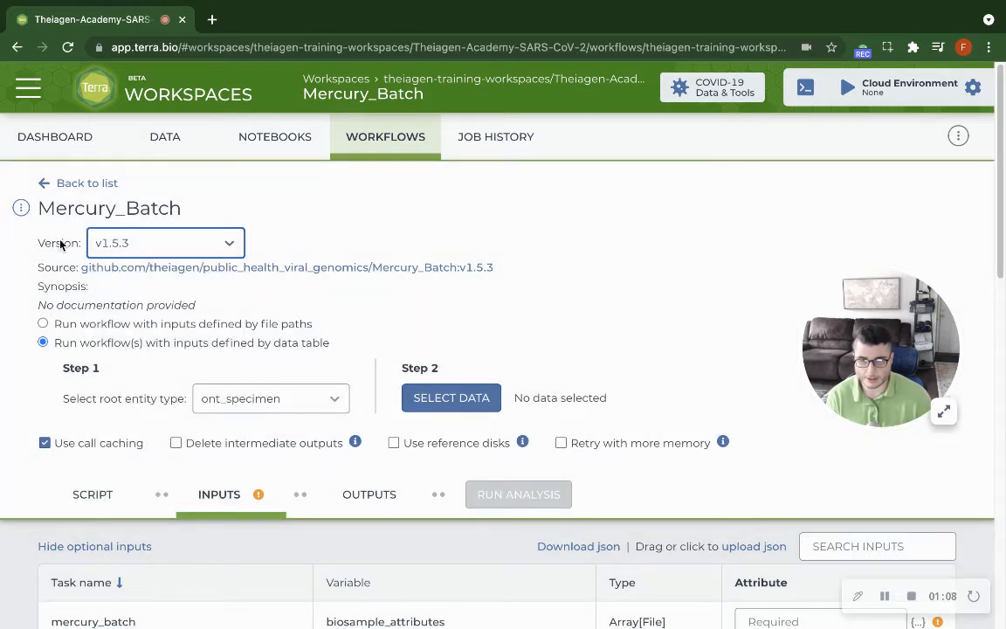
double_click(68, 206)
left_click(380, 237)
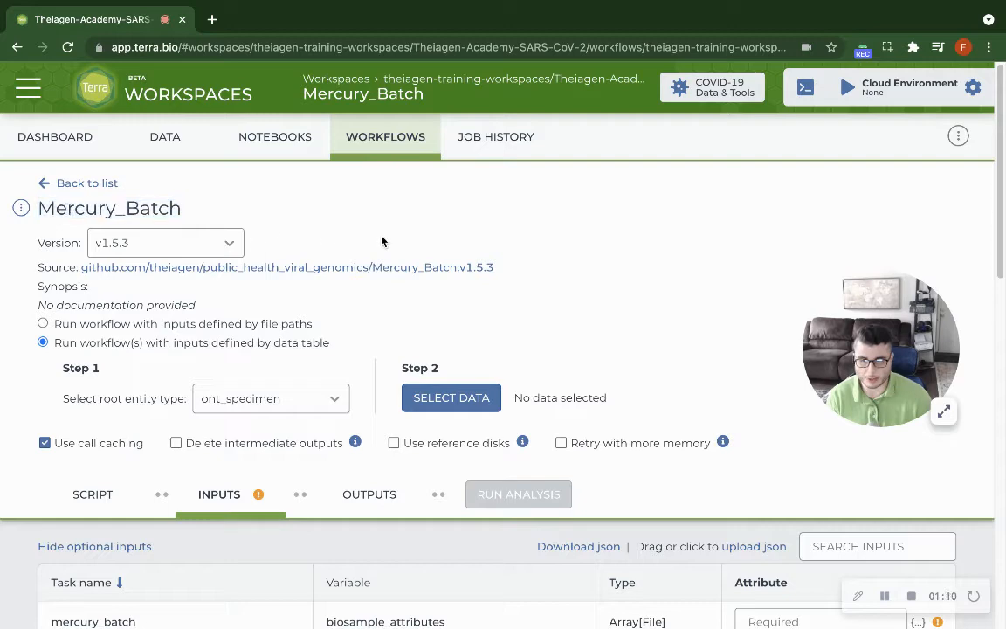
Set the root entity type of the Mercury_Batch workflow to the illumina_specimen_set table.
scroll(337, 403, "down", 3)
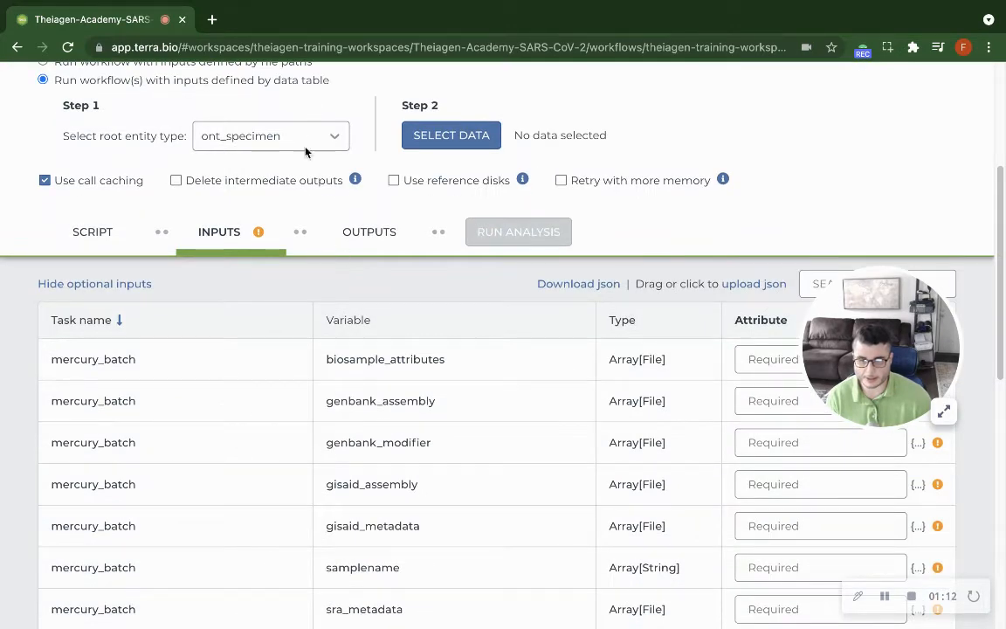
scroll(297, 209, "up", 2)
left_click(330, 287)
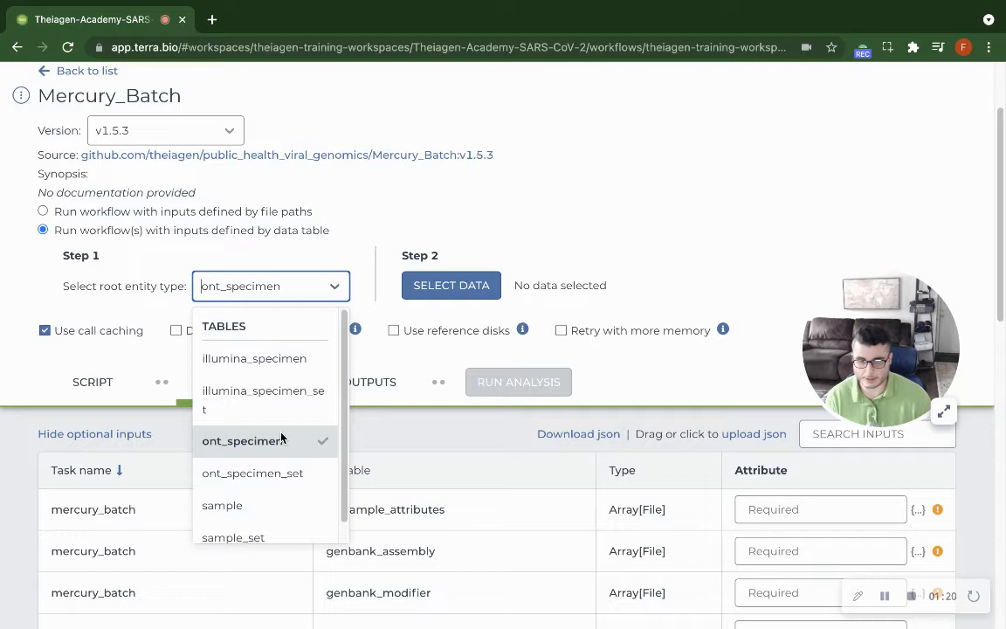
left_click(283, 364)
left_click_drag(900, 327, 924, 163)
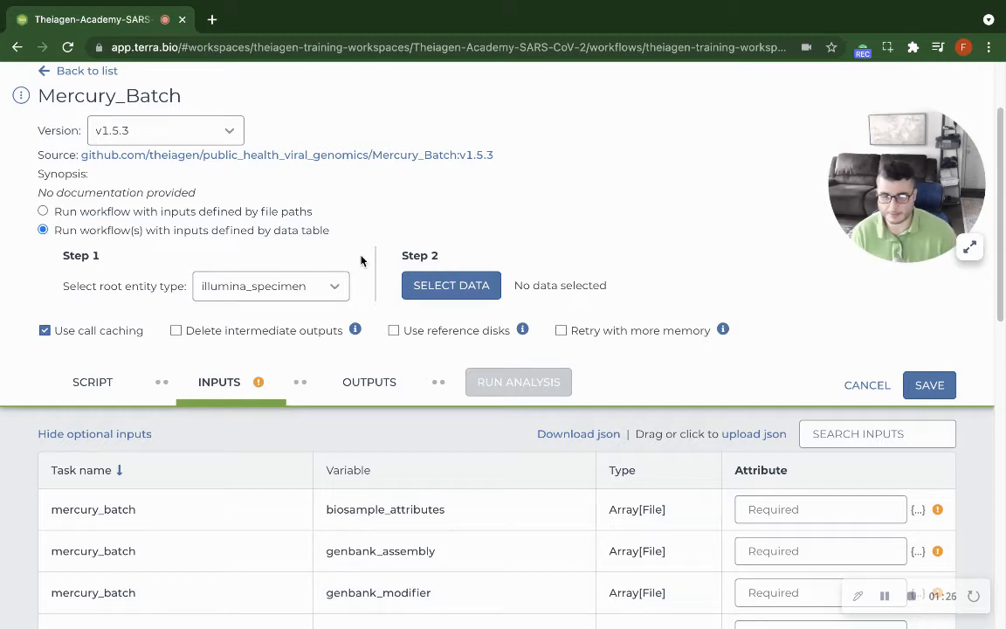
left_click(337, 285)
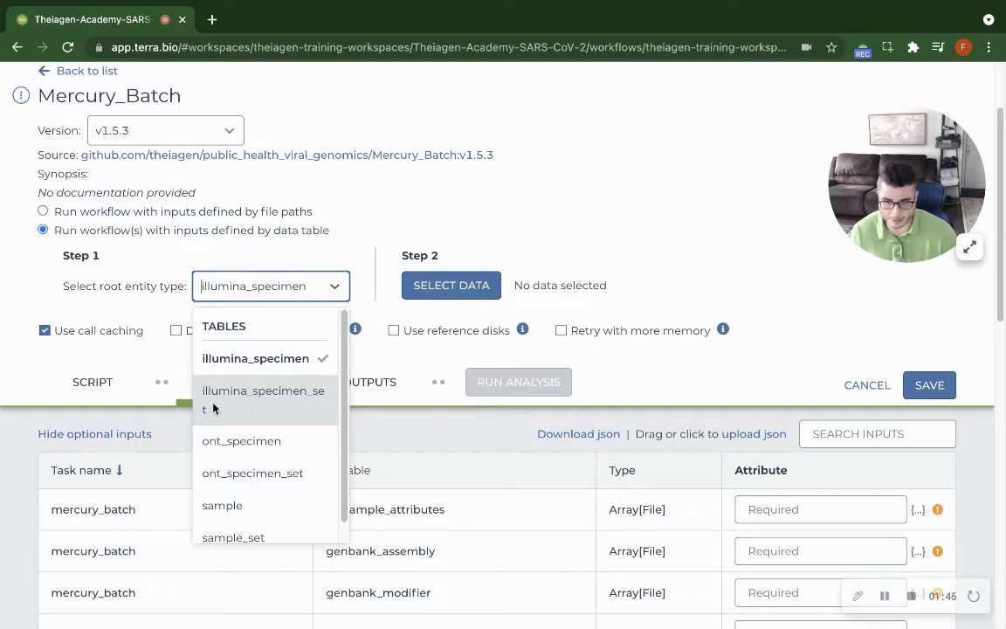
left_click(278, 405)
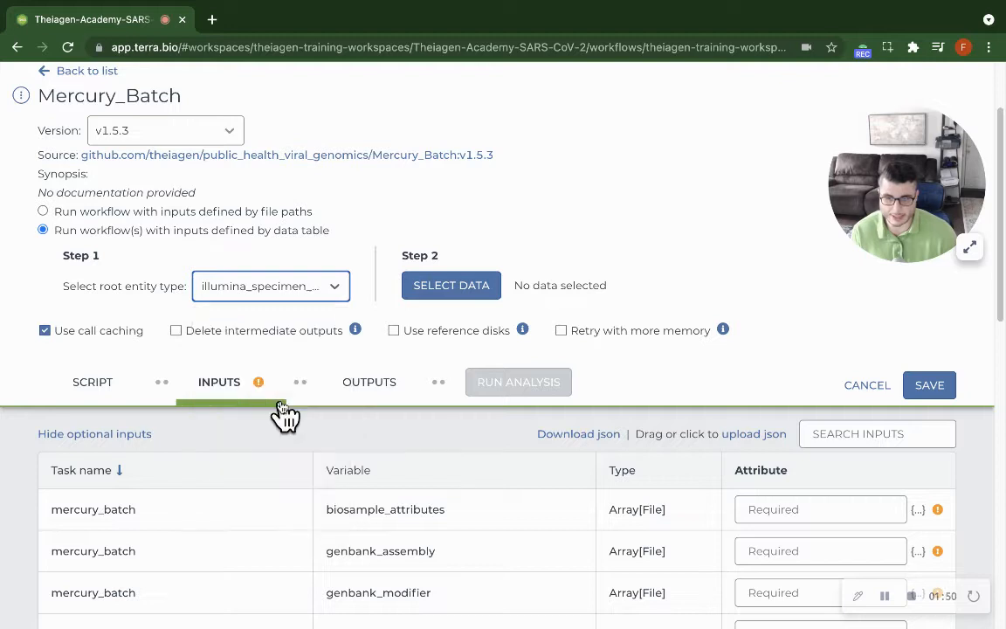
Choose the existing specimen set Mercury_PE_Prep_2021-11-01T14-17-21 as the data to process and confirm the selection.
left_click(458, 285)
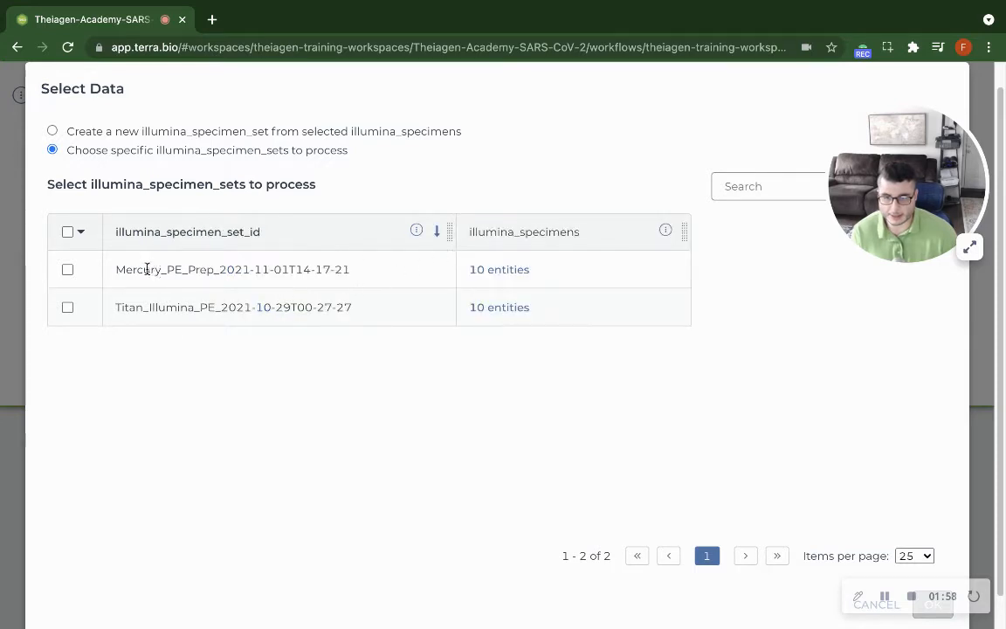
left_click_drag(119, 270, 322, 271)
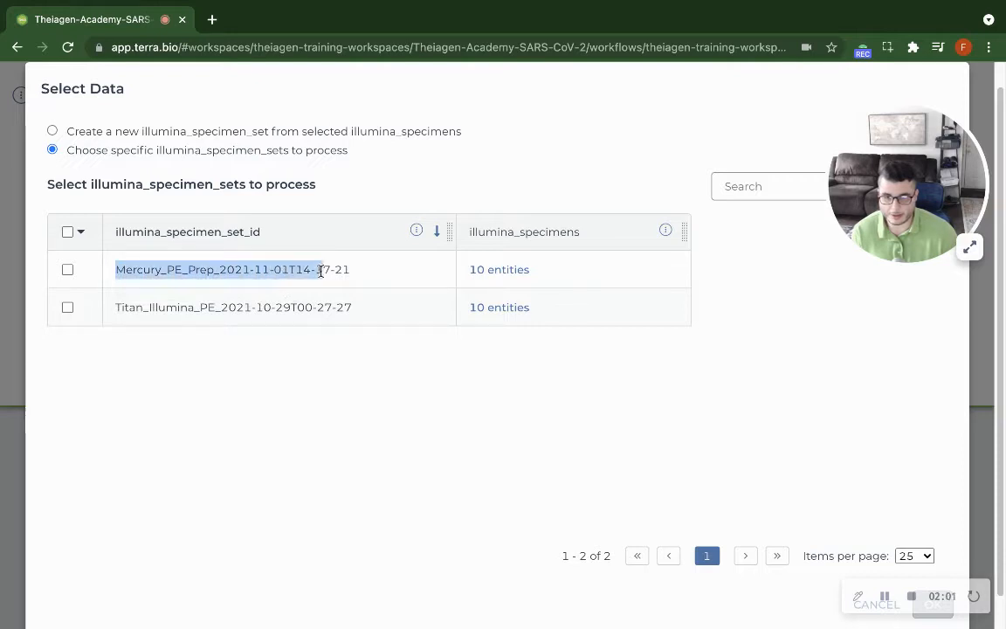
left_click(67, 270)
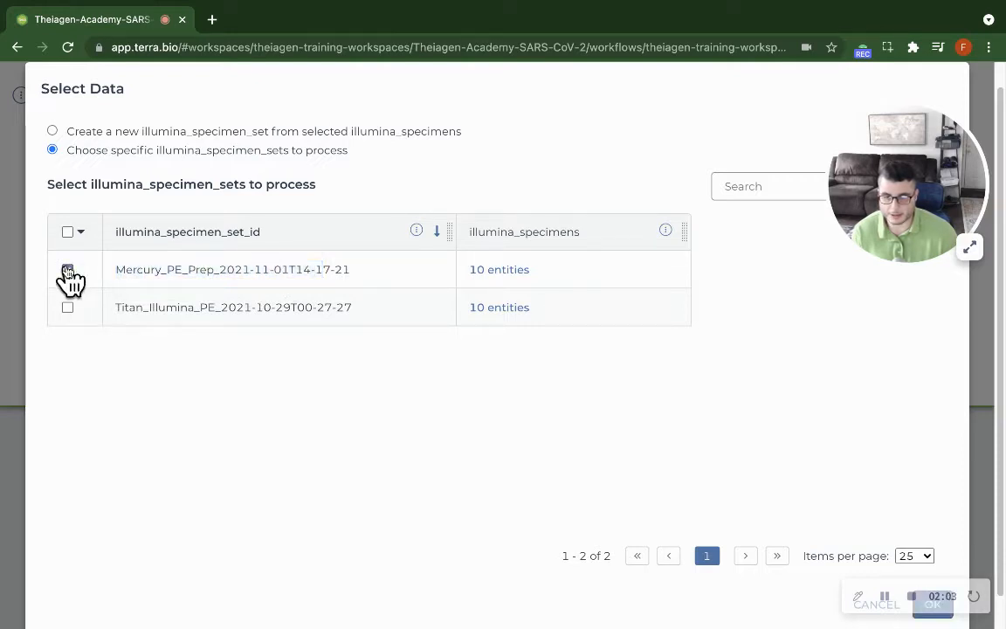
left_click(931, 615)
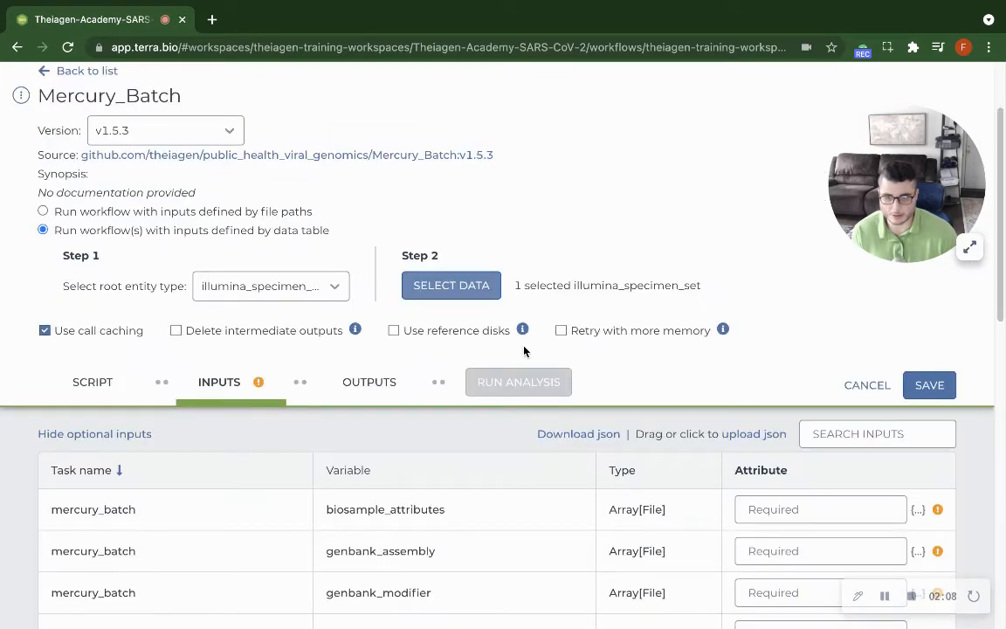
scroll(433, 313, "down", 1)
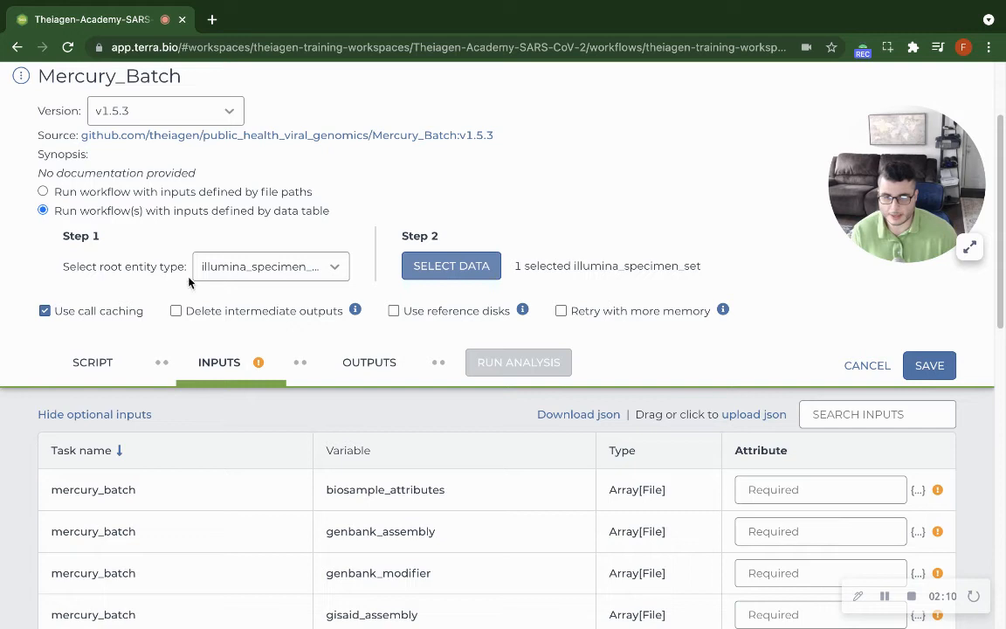
left_click_drag(517, 264, 609, 283)
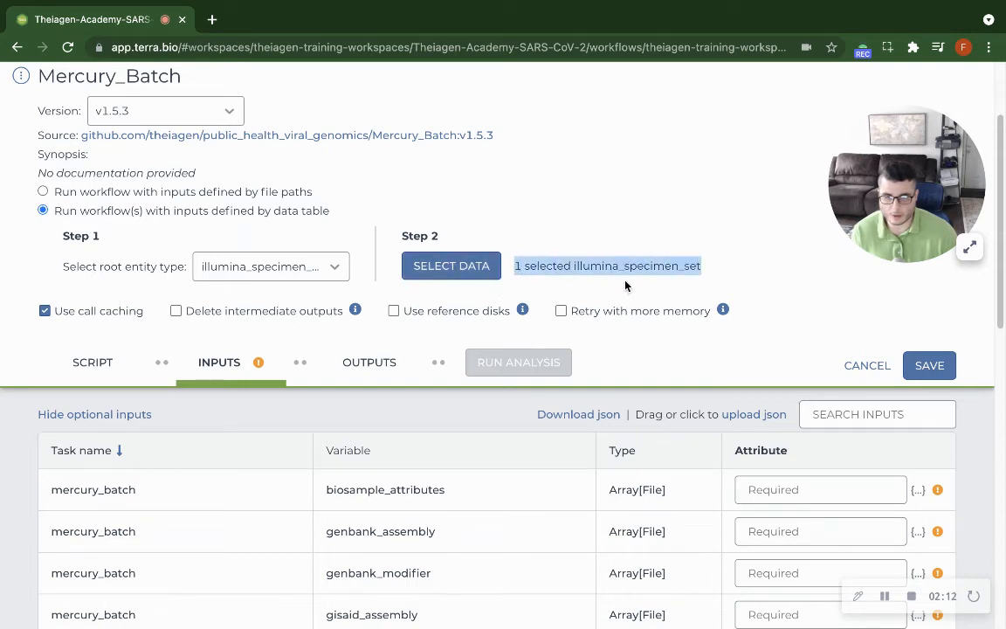
left_click(714, 260)
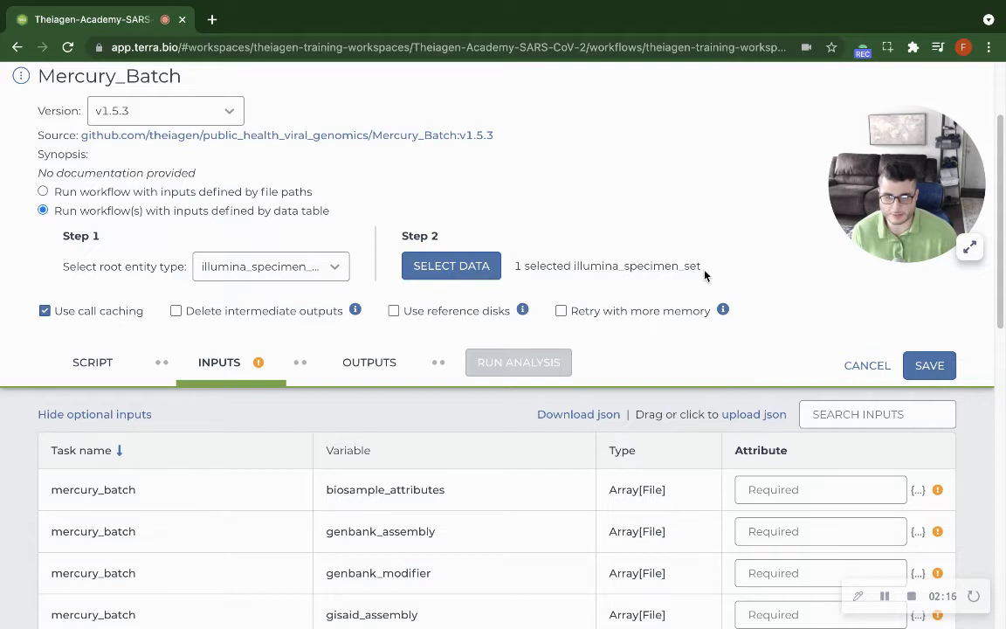
Set the attribute of the biosample_attributes input to this.illumina_specimens.biosample_attributes, reusing the variable name from its row.
scroll(705, 275, "down", 3)
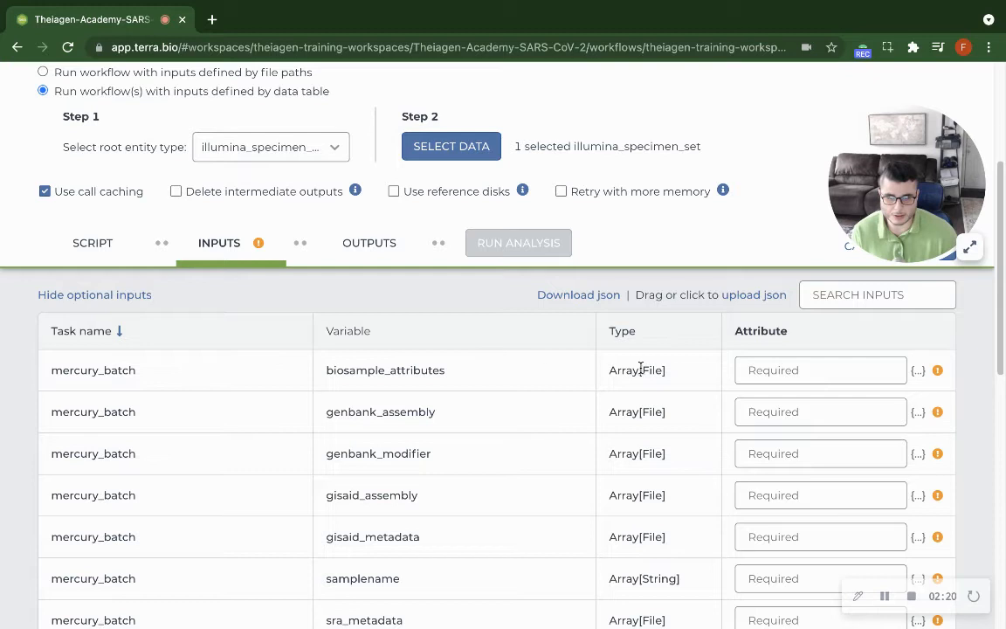
left_click(763, 373)
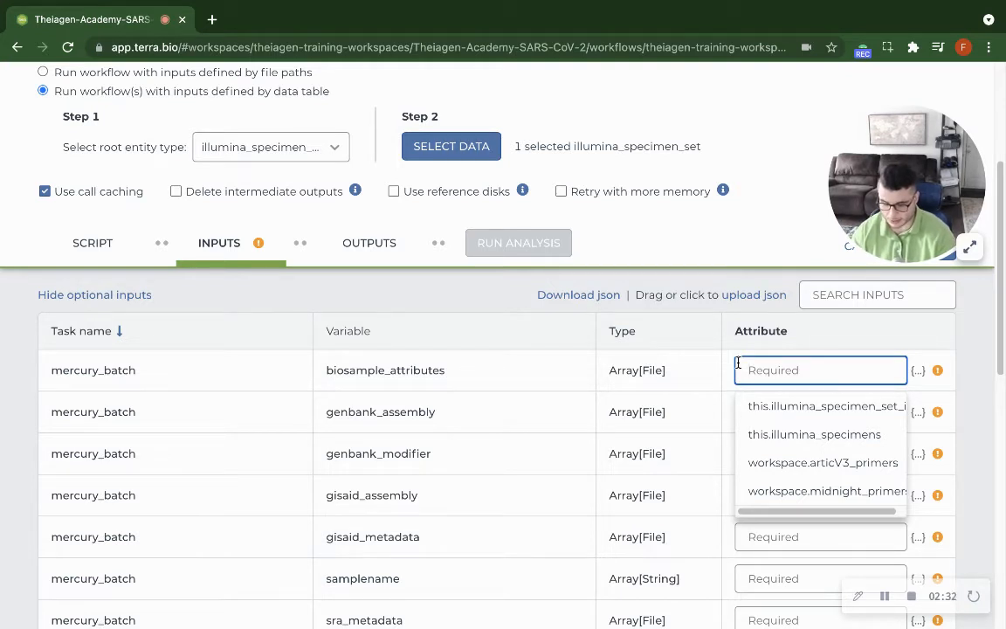
type("this.")
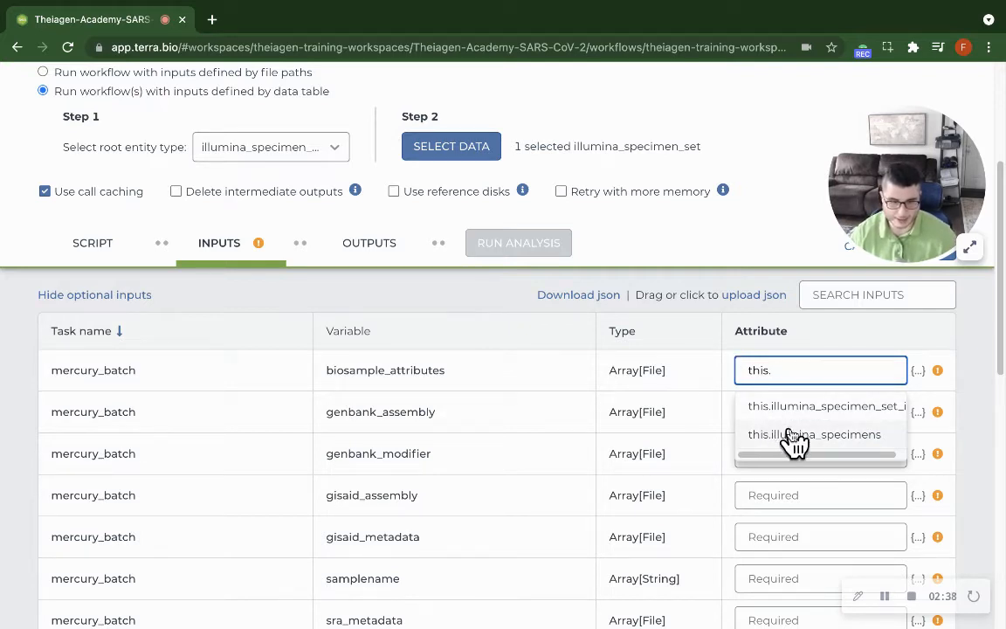
left_click(882, 441)
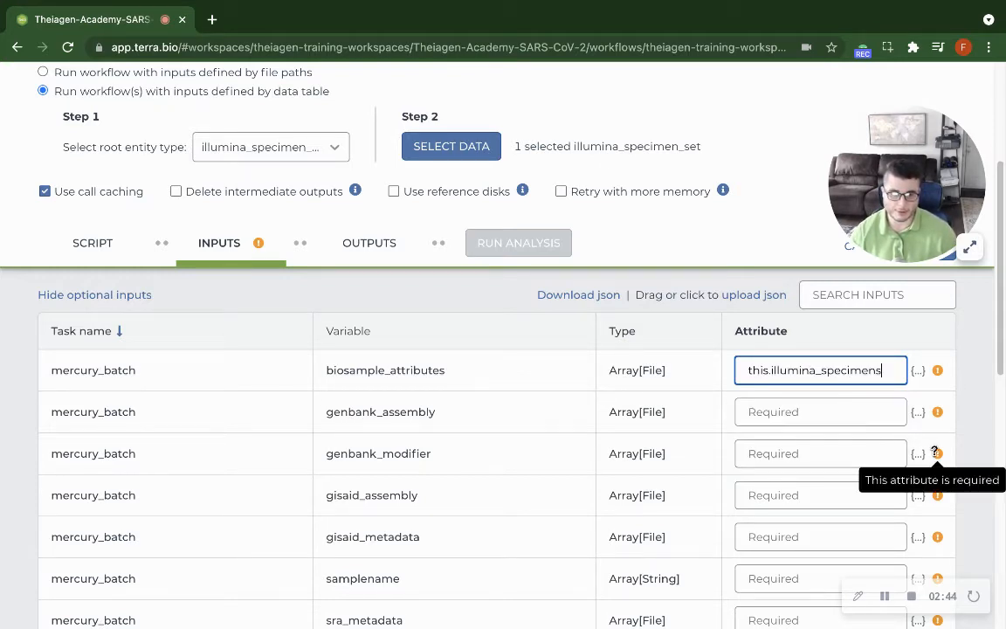
type(".")
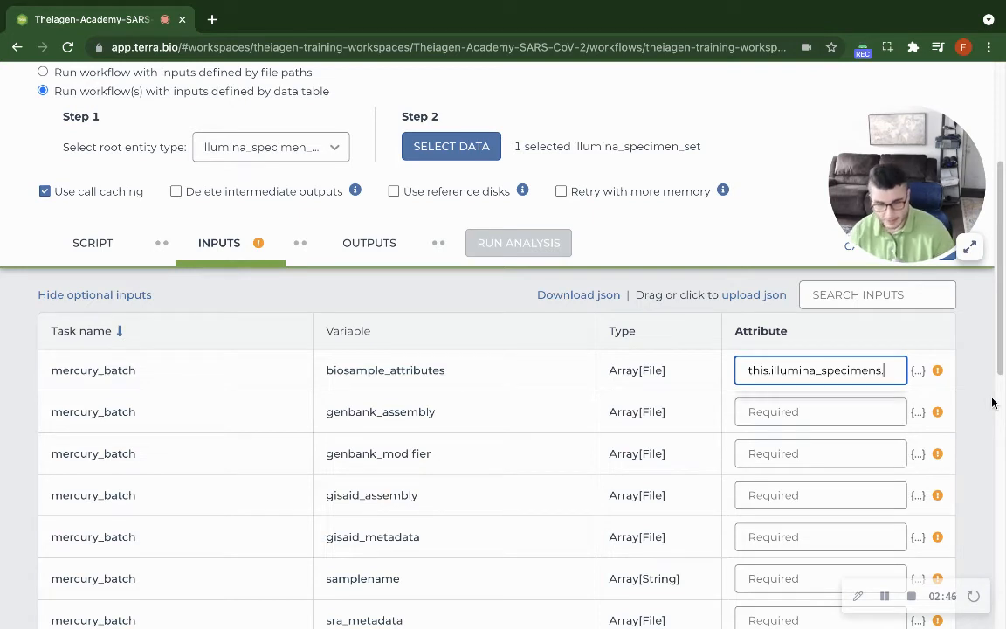
double_click(361, 368)
key("ctrl+c")
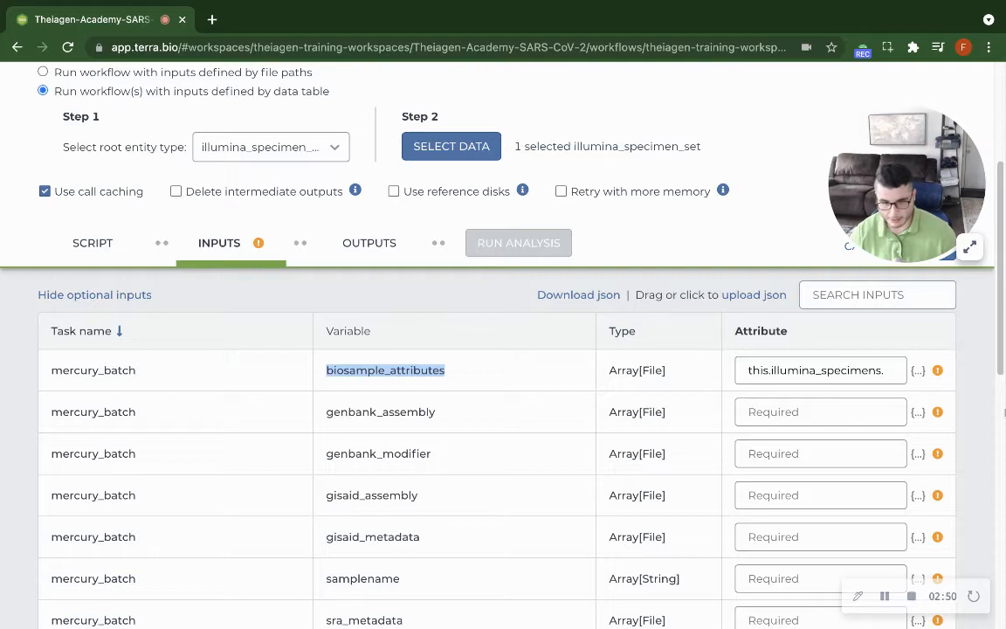
left_click(894, 372)
key("ctrl+v")
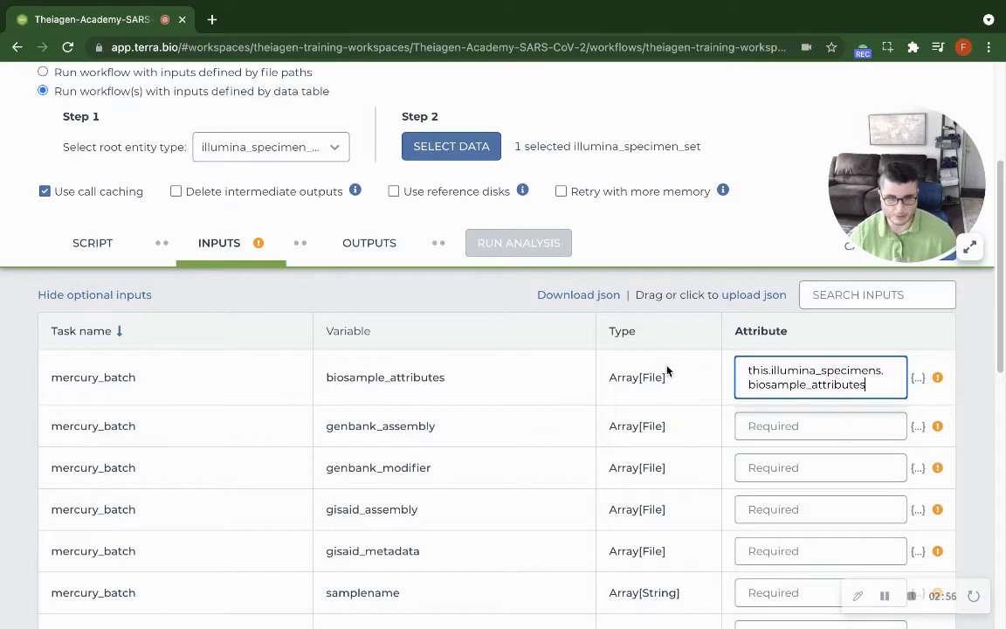
left_click_drag(671, 382, 573, 378)
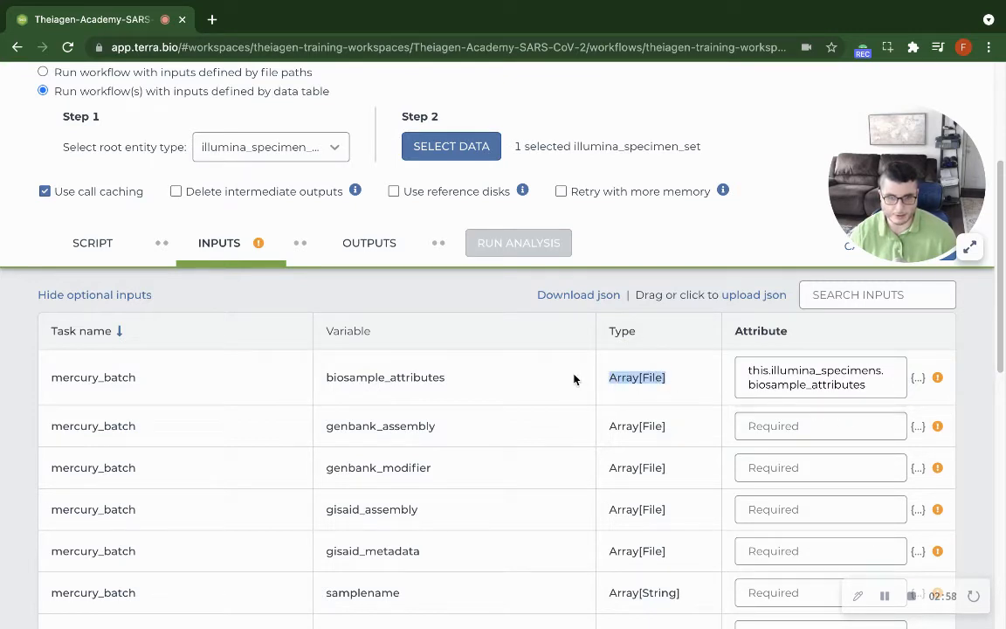
left_click(644, 380)
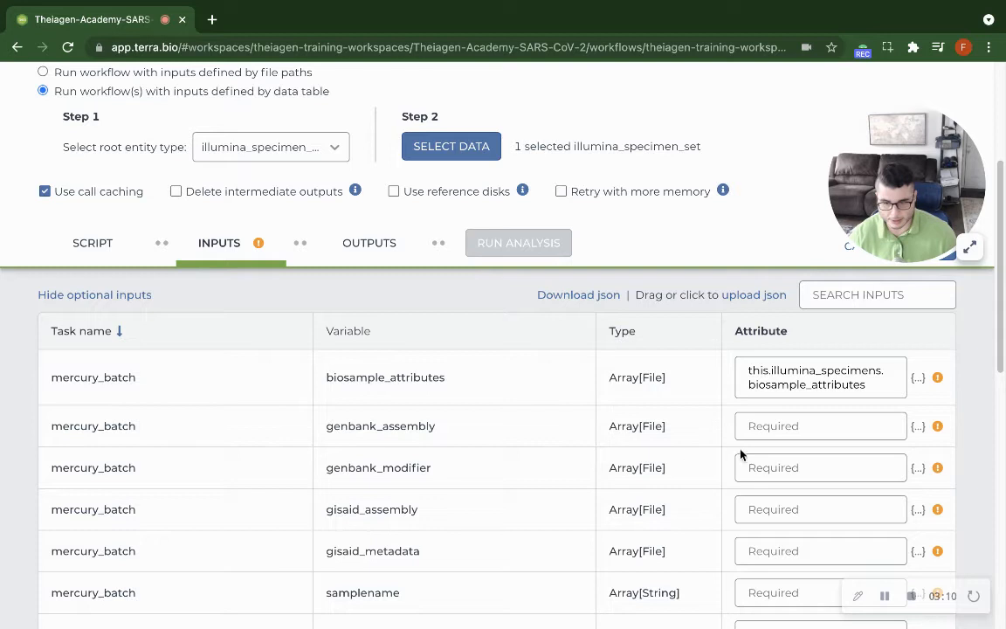
Set the attribute of the genbank_assembly input to this.illumina_specimens.genbank_assembly, reusing the variable name from its row.
left_click(813, 426)
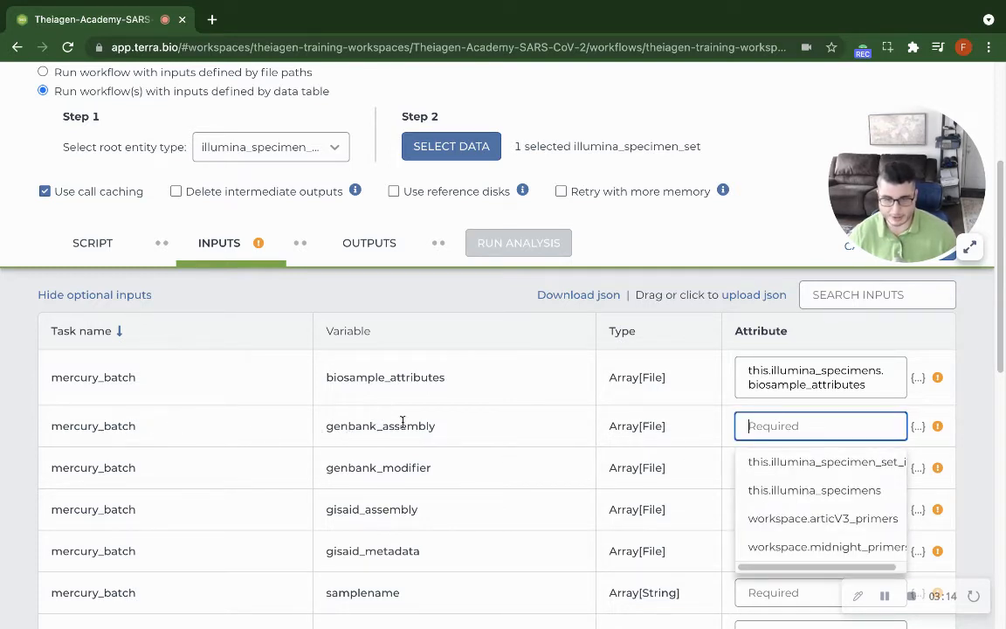
type("th")
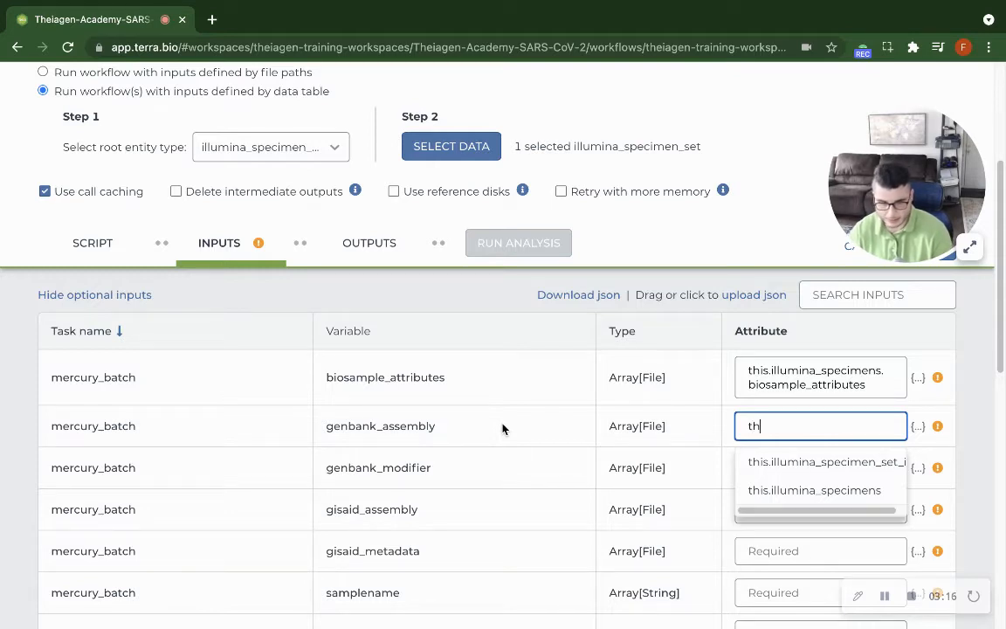
type("i")
key("Down")
key("Down")
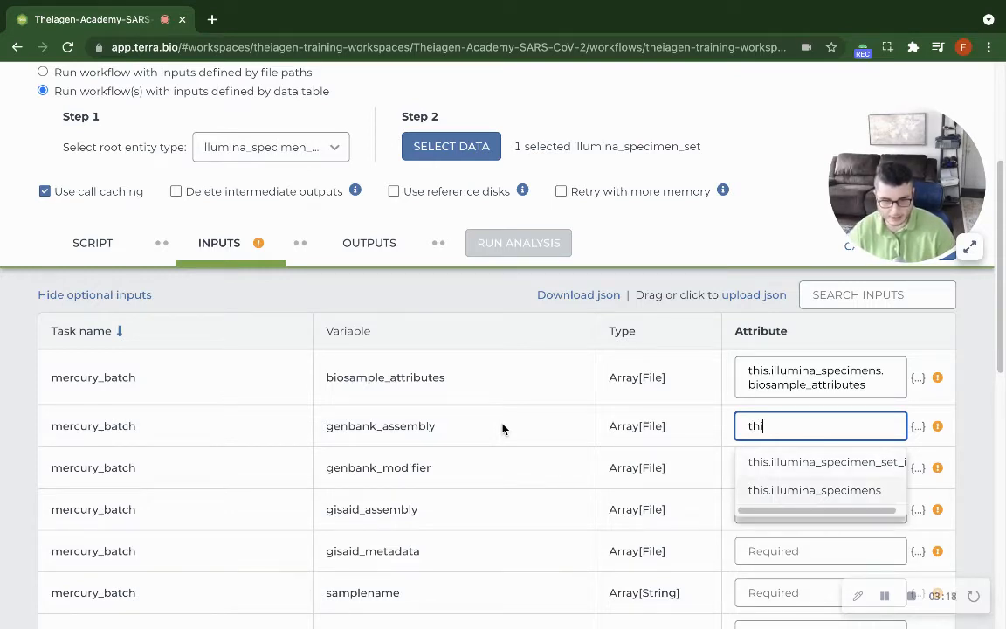
key("Return")
type(".illumina_specimens.")
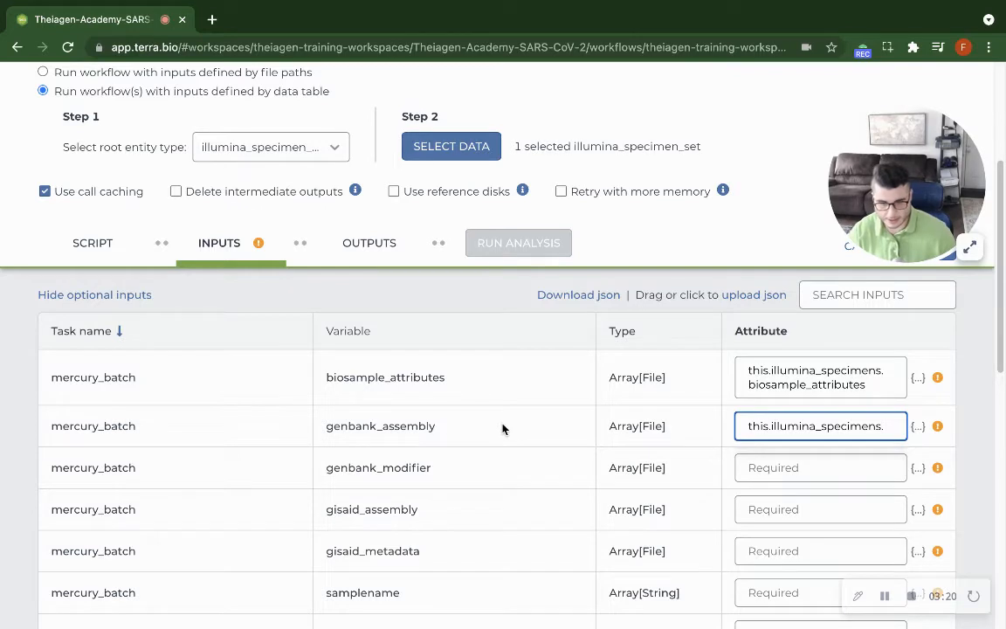
double_click(415, 428)
key("ctrl+c")
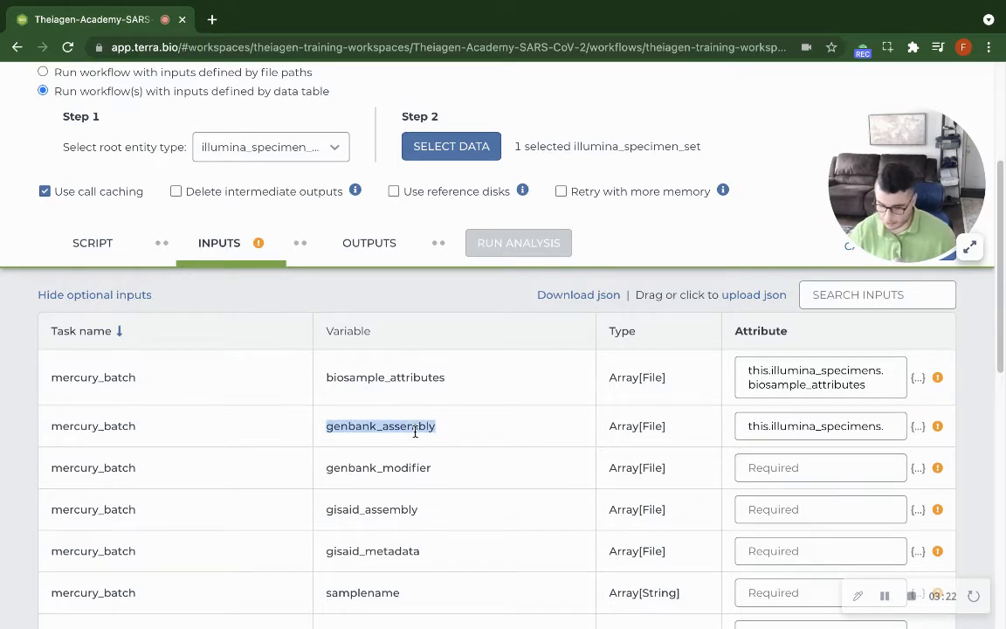
left_click(897, 422)
key("ctrl+v")
Set the attribute of the genbank_modifier input to this.illumina_specimens.
scroll(864, 451, "down", 6)
scroll(864, 452, "up", 3)
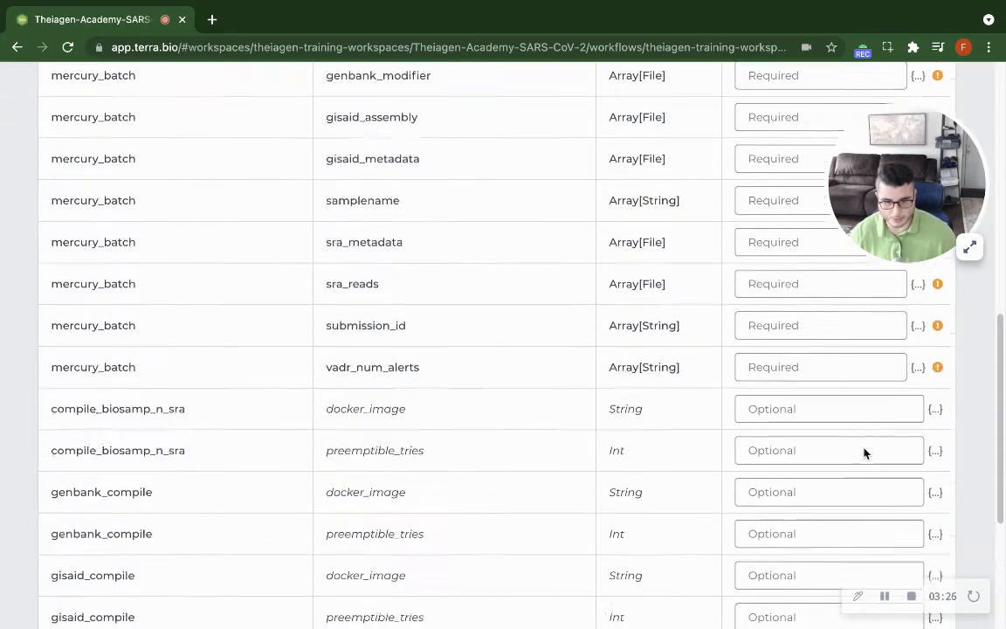
left_click(766, 275)
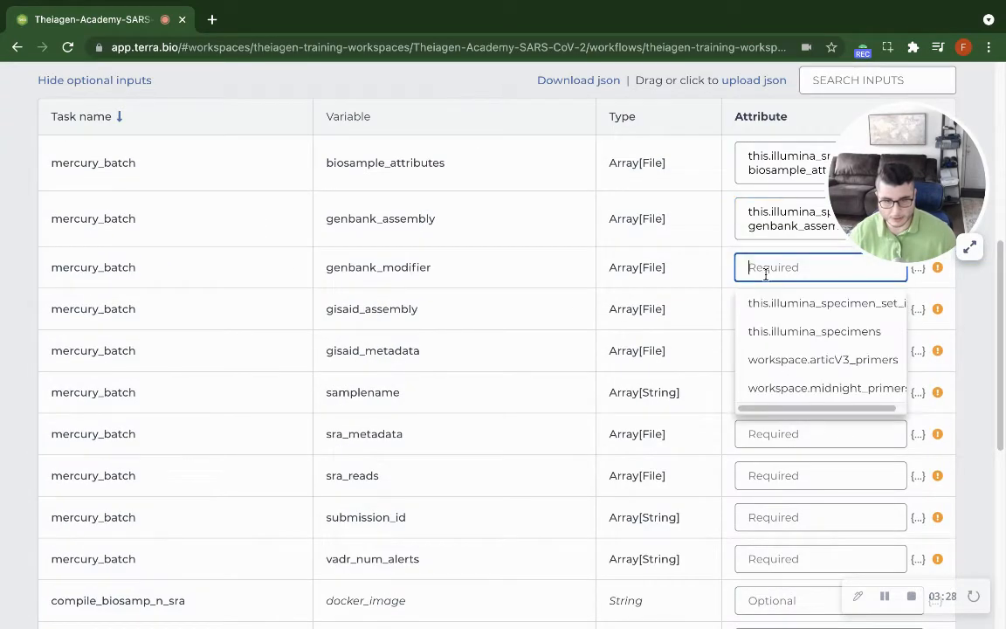
type("is")
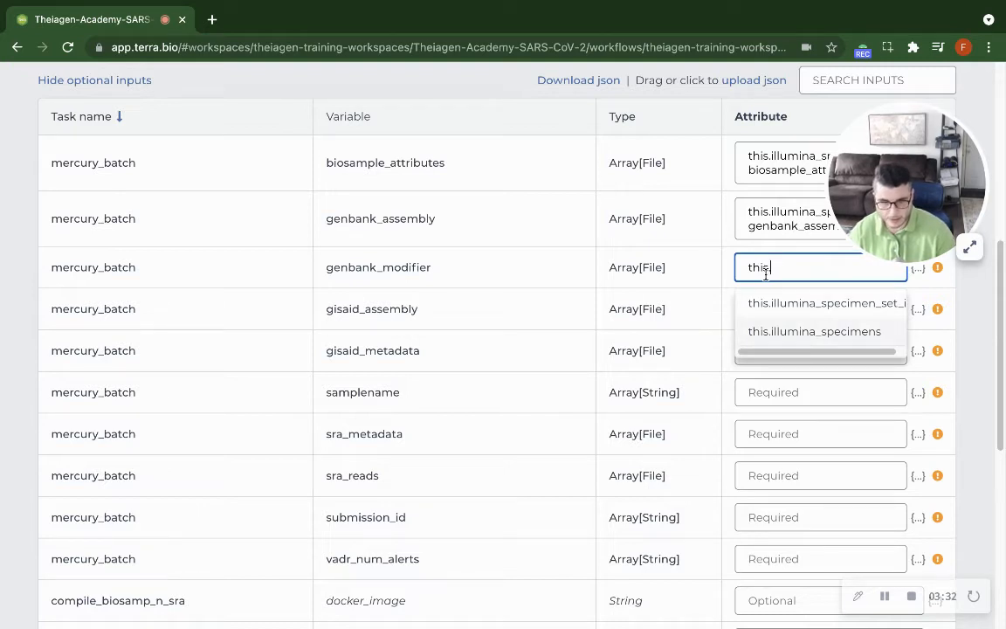
key("Return")
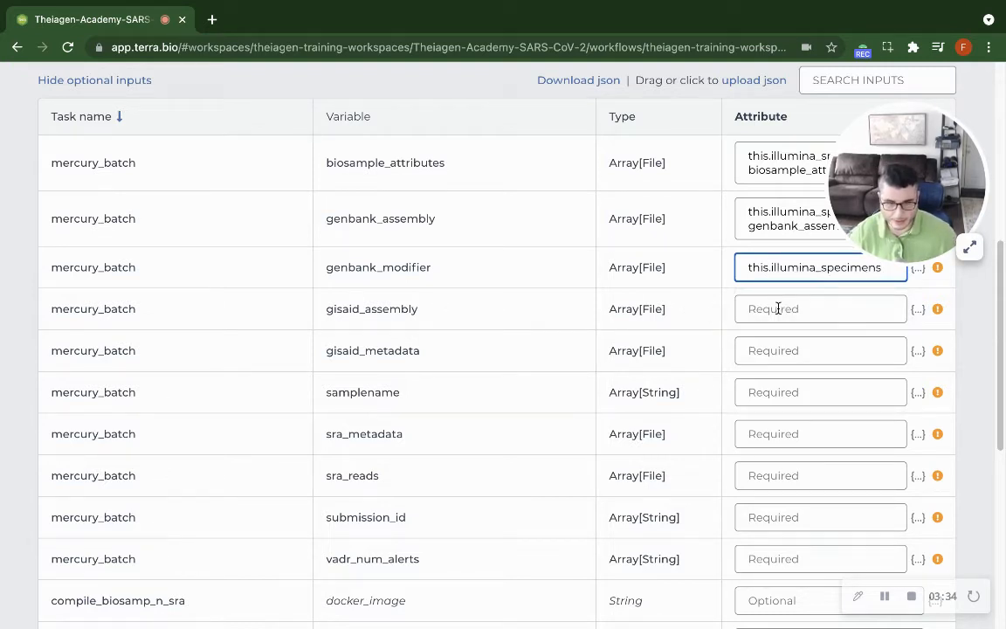
Set the attribute of the gisaid_assembly input to this.illumina_specimens.gisaid_assembly, reusing the variable name from its row.
left_click(777, 307)
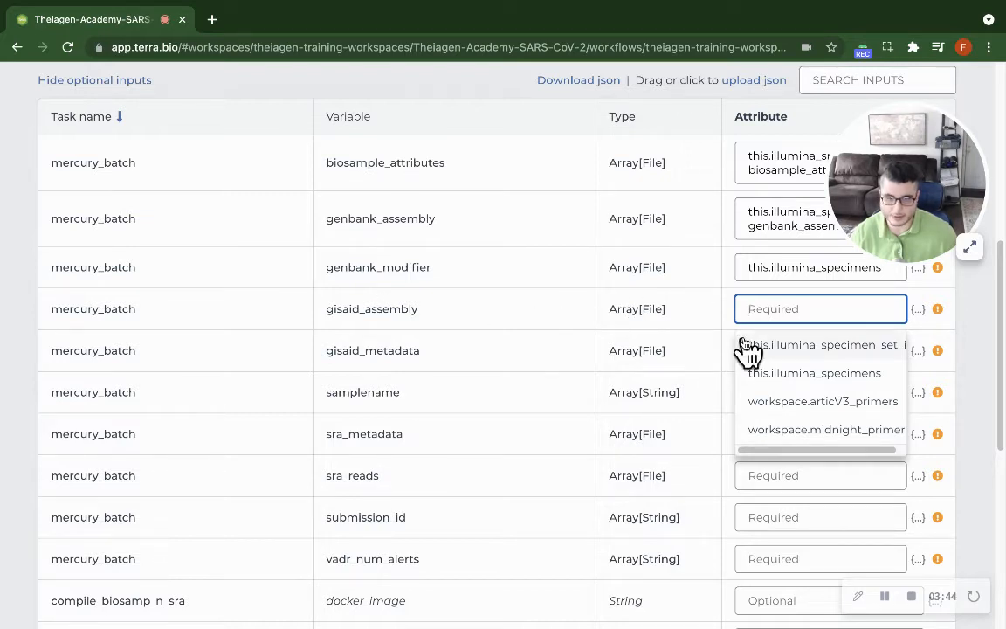
left_click(776, 373)
type(".illumina_specimens.")
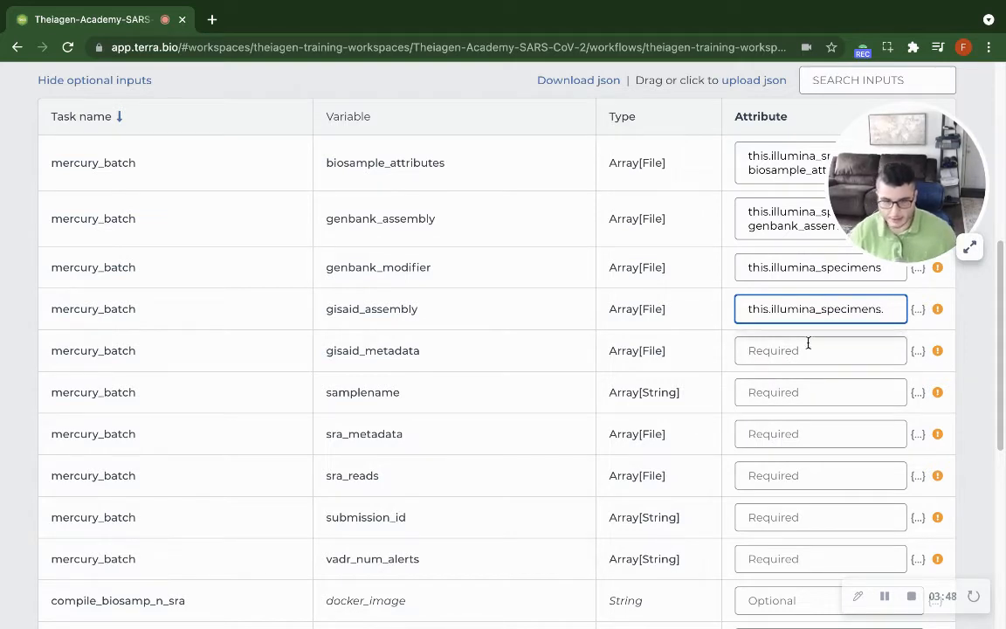
double_click(366, 314)
key("ctrl+c")
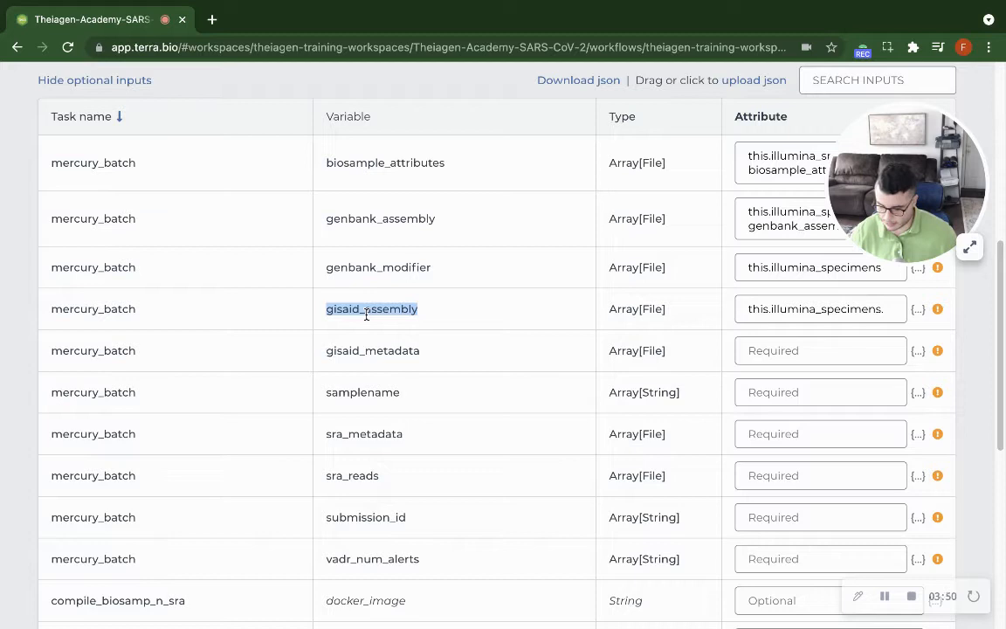
left_click(892, 312)
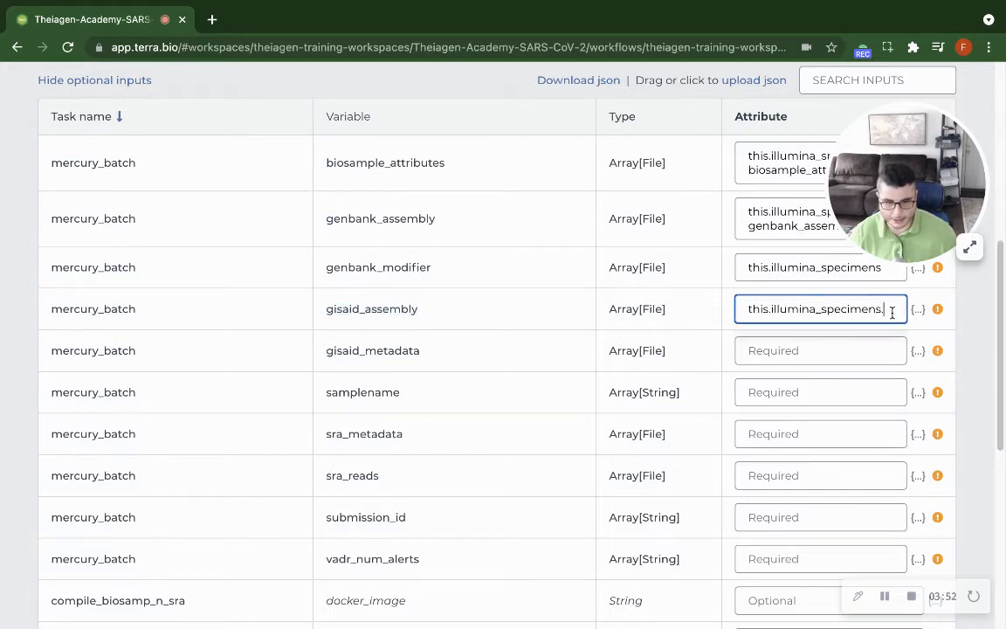
key("ctrl+v")
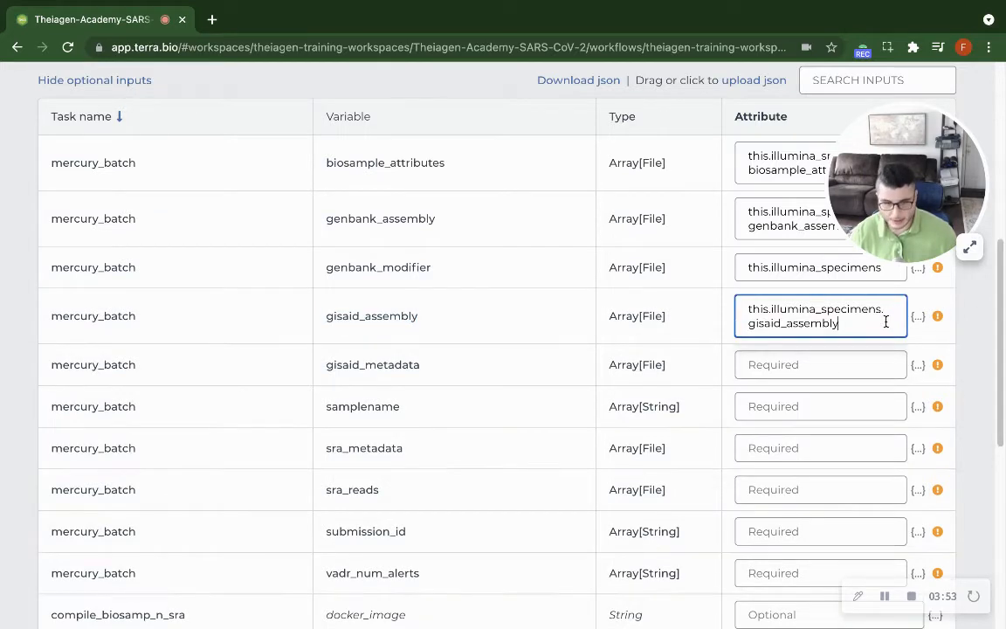
Set the attribute of the gisaid_metadata input to this.illumina_specimens.gisaid_metadata, reusing the variable name from its row.
left_click(771, 371)
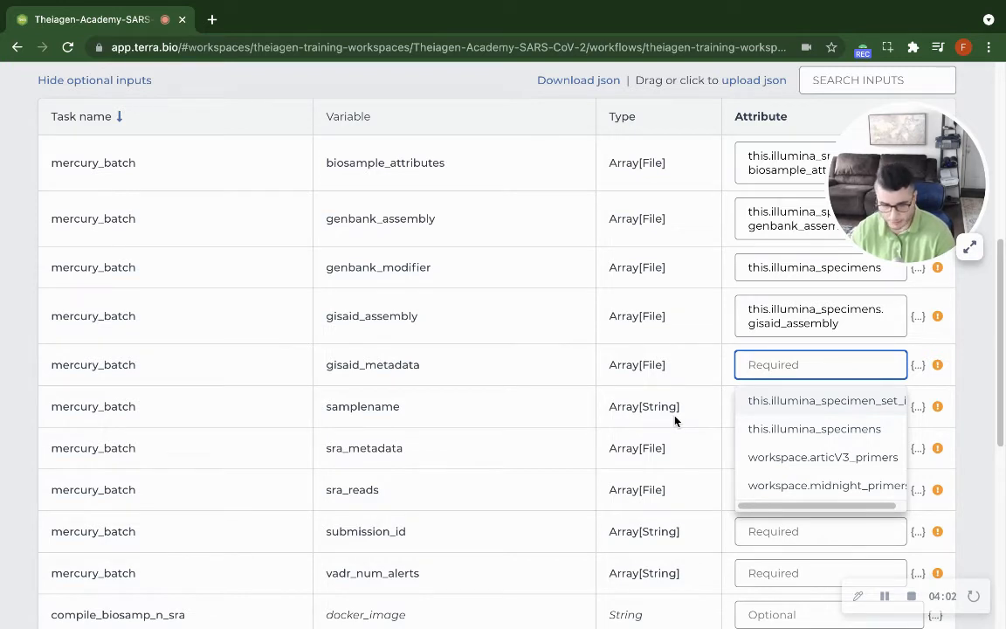
type("this")
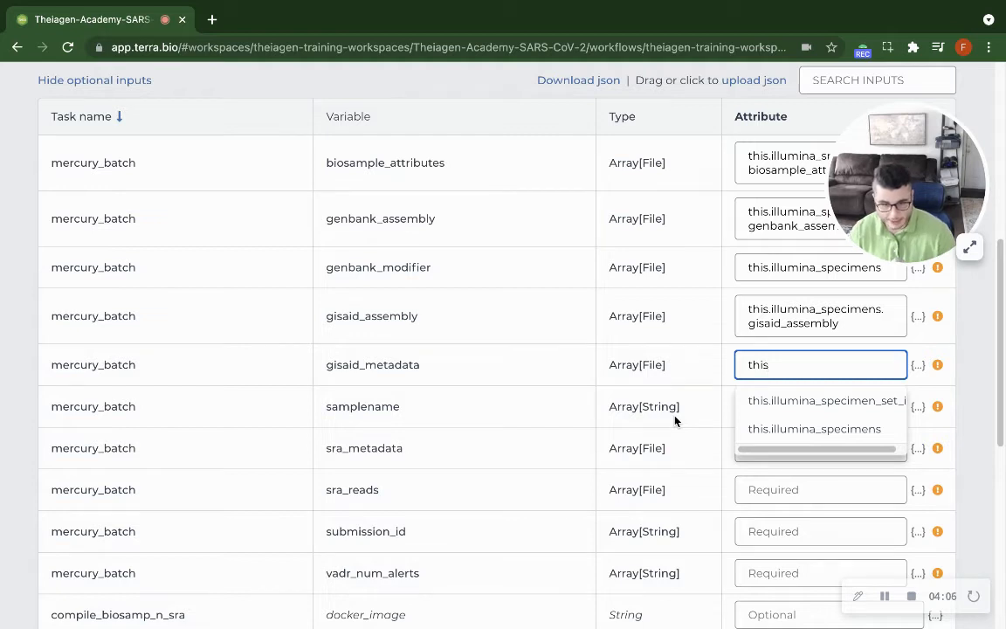
left_click(786, 429)
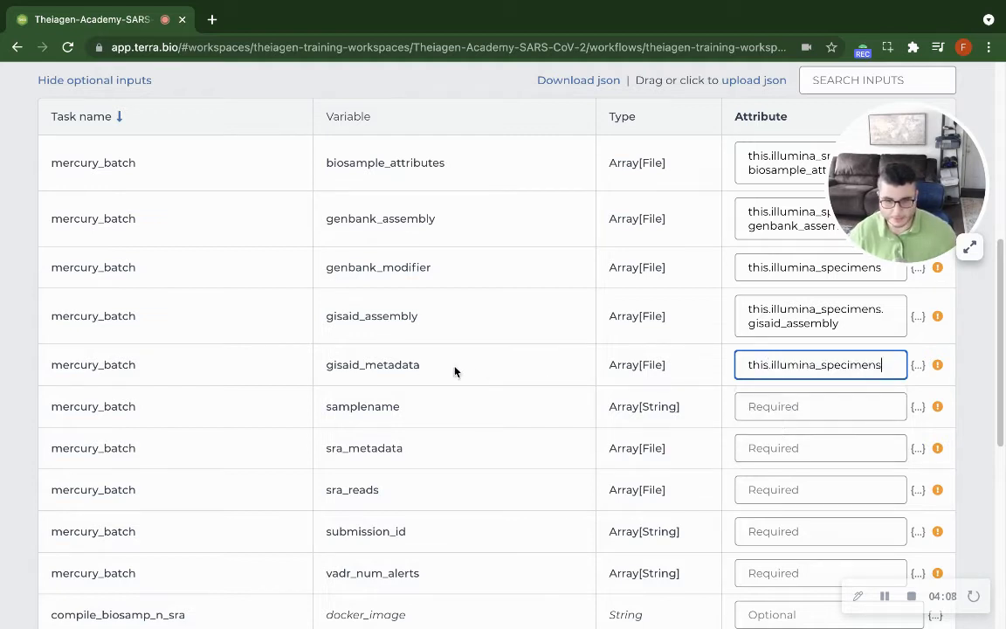
double_click(386, 367)
key("ctrl+c")
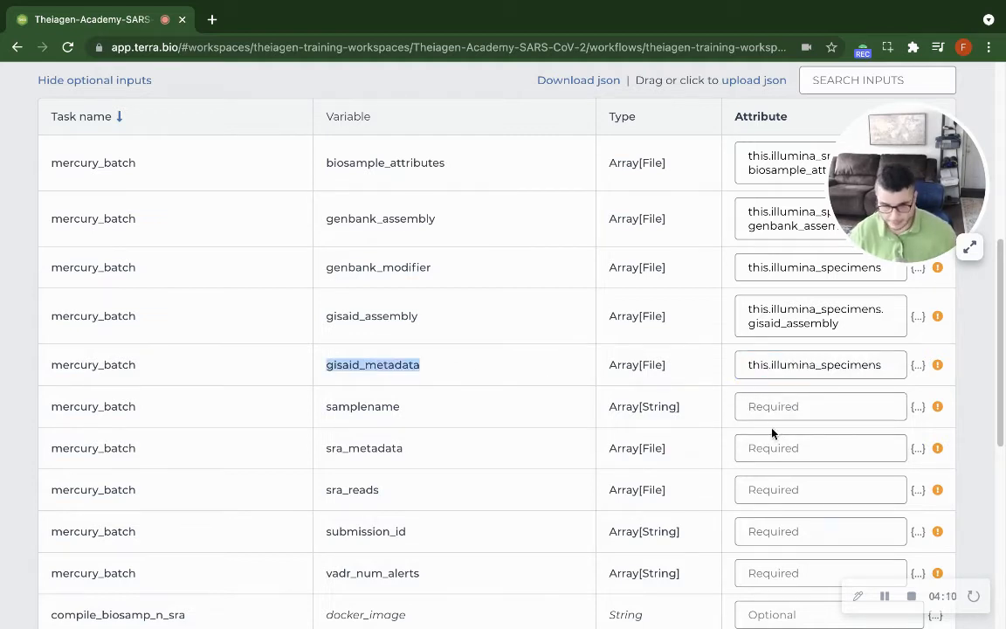
left_click(892, 365)
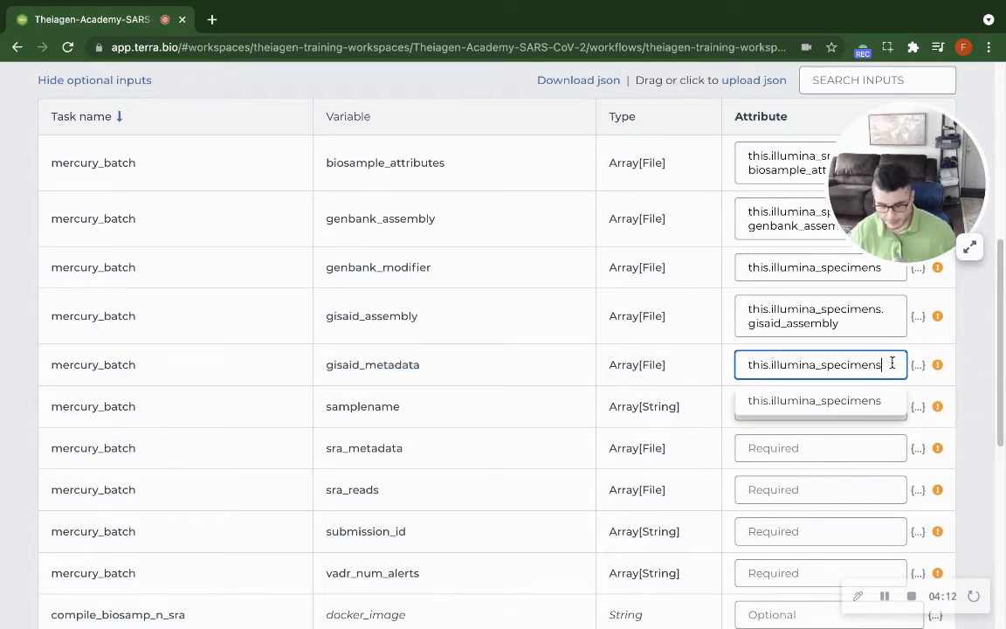
type(".")
key("ctrl+v")
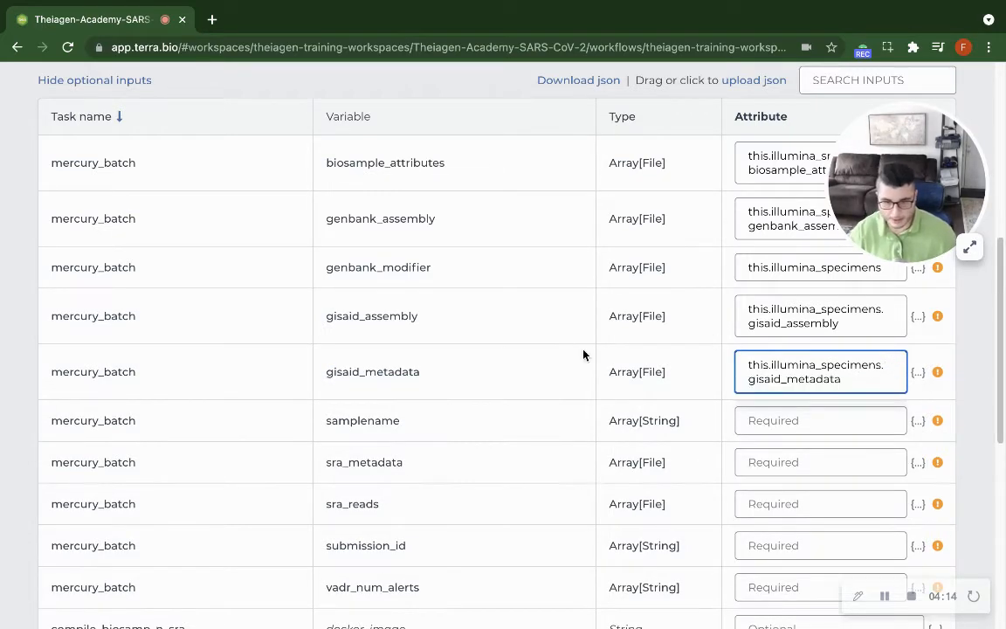
Set the attribute of the samplename input to this.illumina_specimens.samplename, reusing the variable name from its row.
scroll(584, 354, "down", 3)
scroll(712, 262, "up", 2)
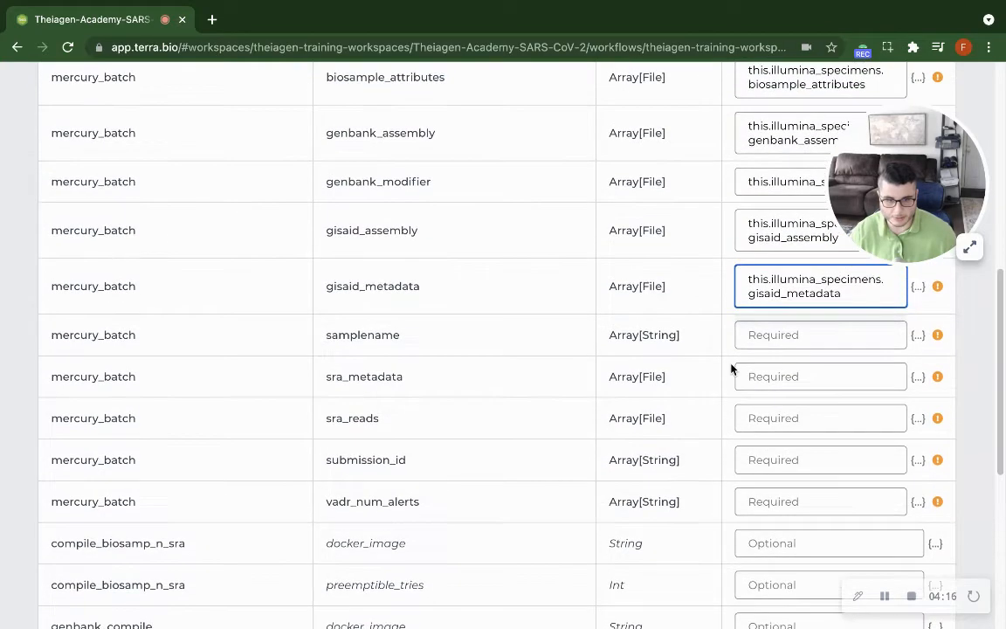
left_click(768, 334)
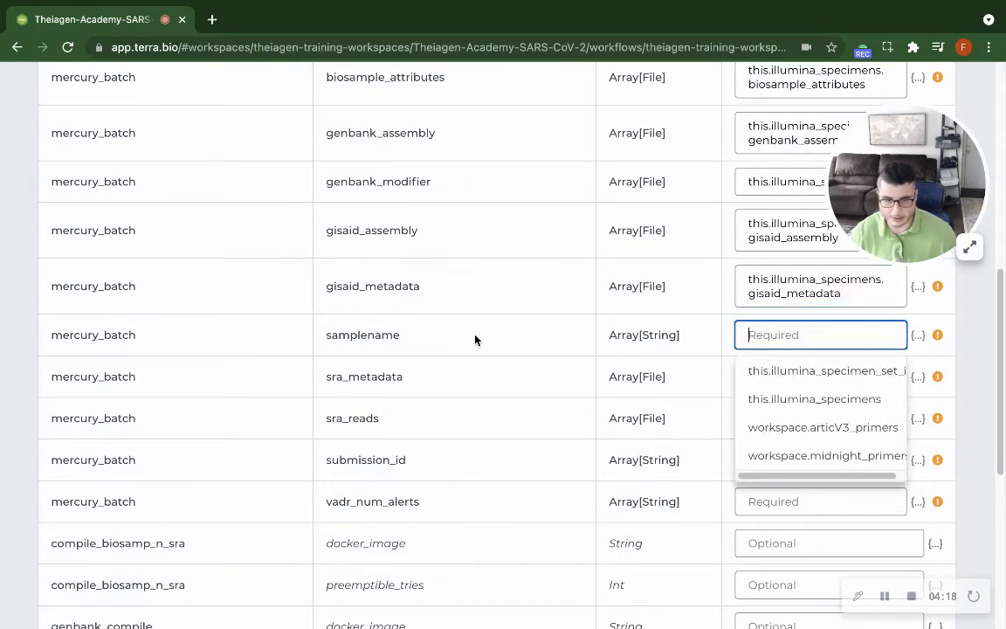
type("this.")
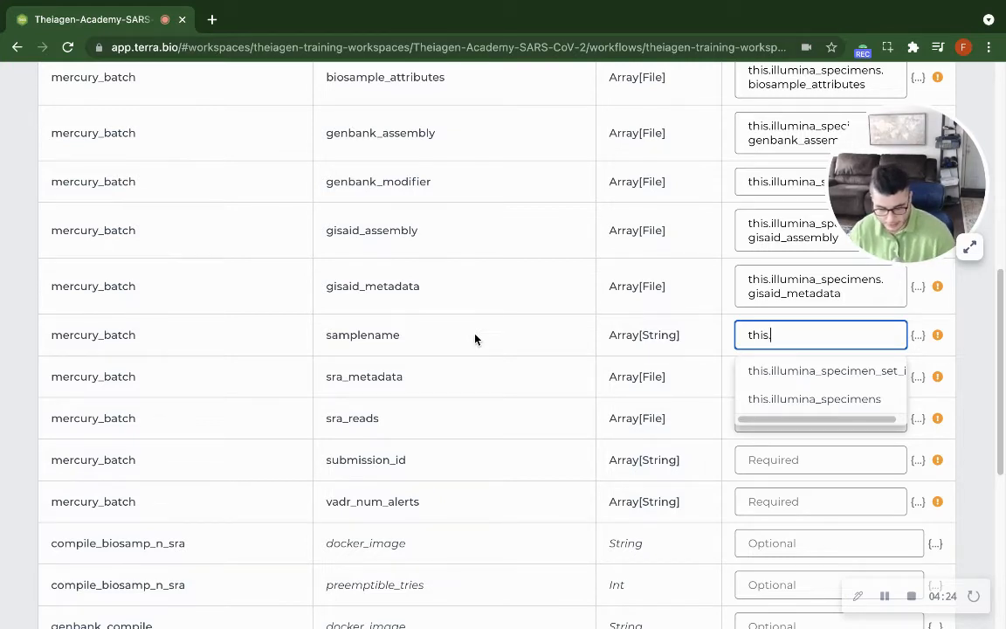
key("Down")
key("Down")
key("Return")
type(".")
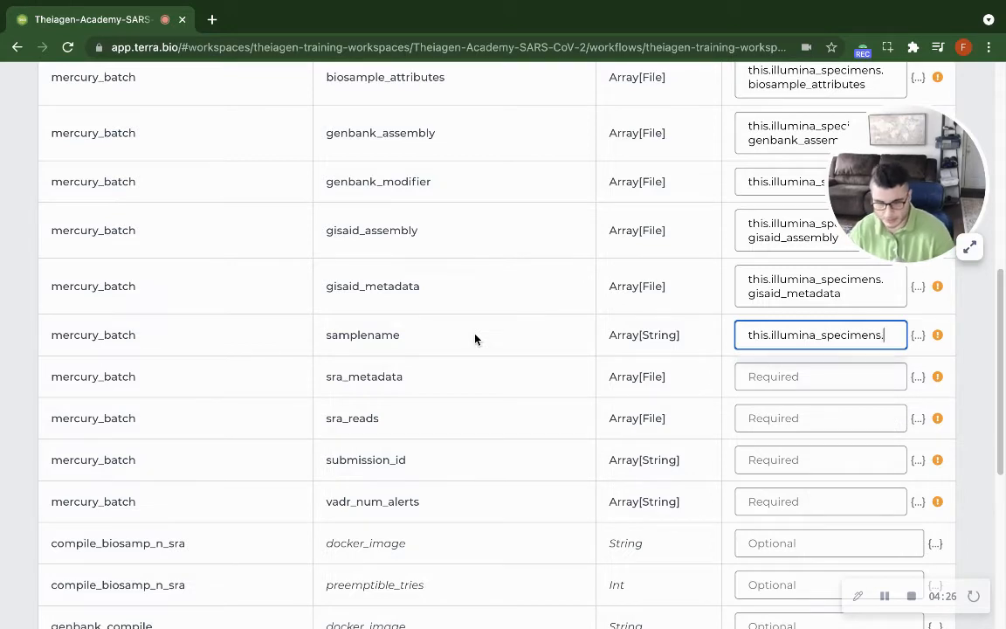
double_click(362, 335)
key("super+c")
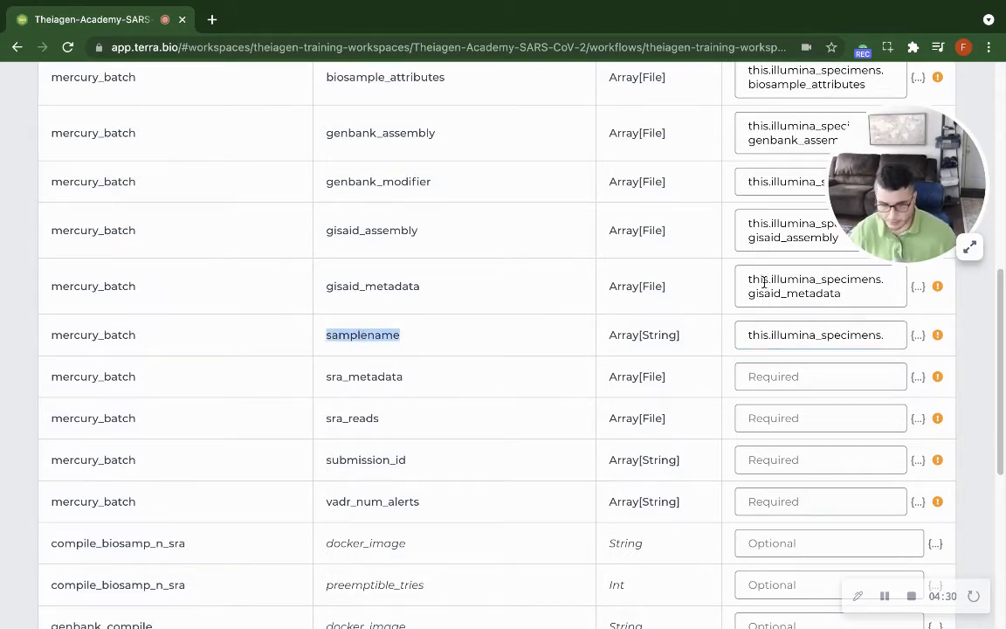
left_click(894, 333)
key("super+v")
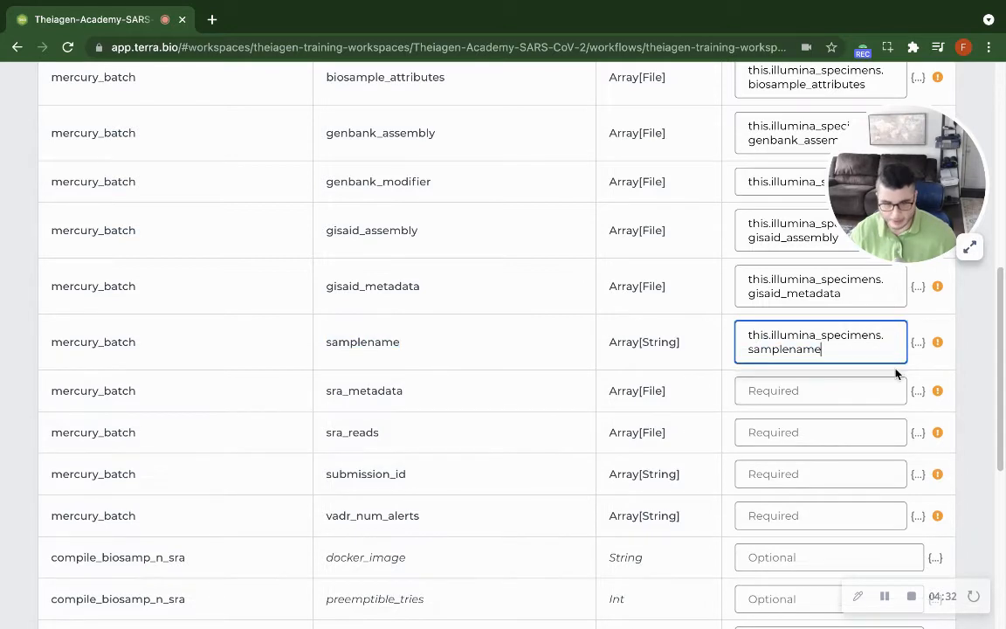
Set the attribute of the sra_metadata input to this.illumina_specimens.sra_metadata, reusing the variable name from its row.
scroll(692, 394, "down", 1)
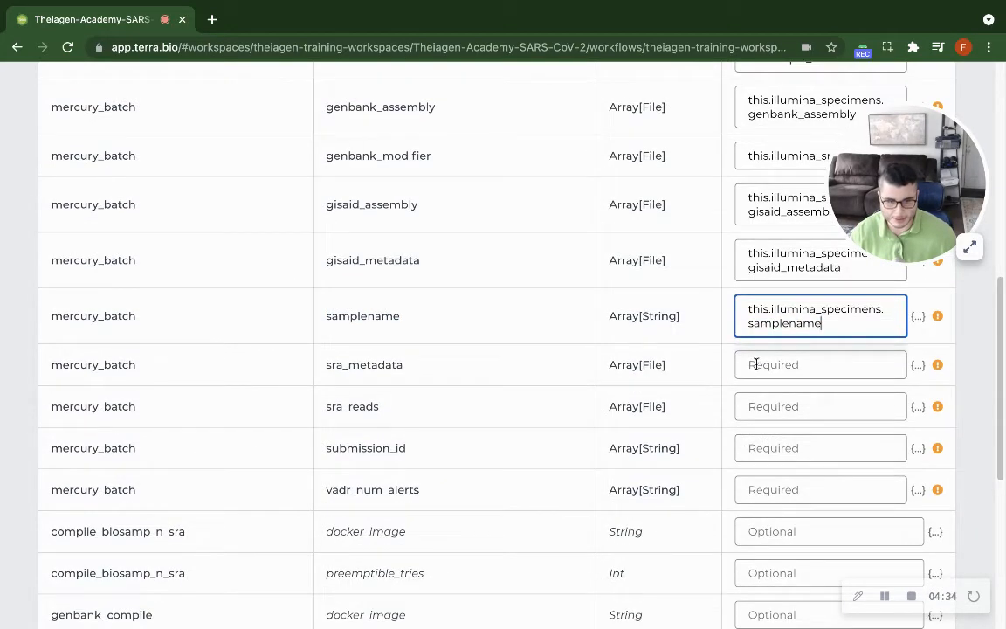
key("Tab")
type("this")
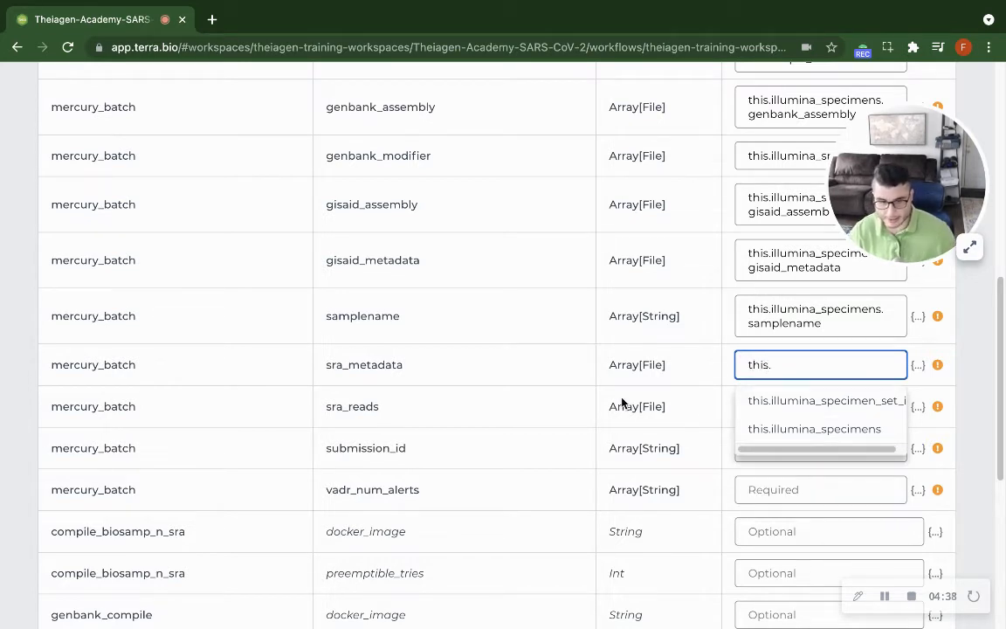
left_click(799, 429)
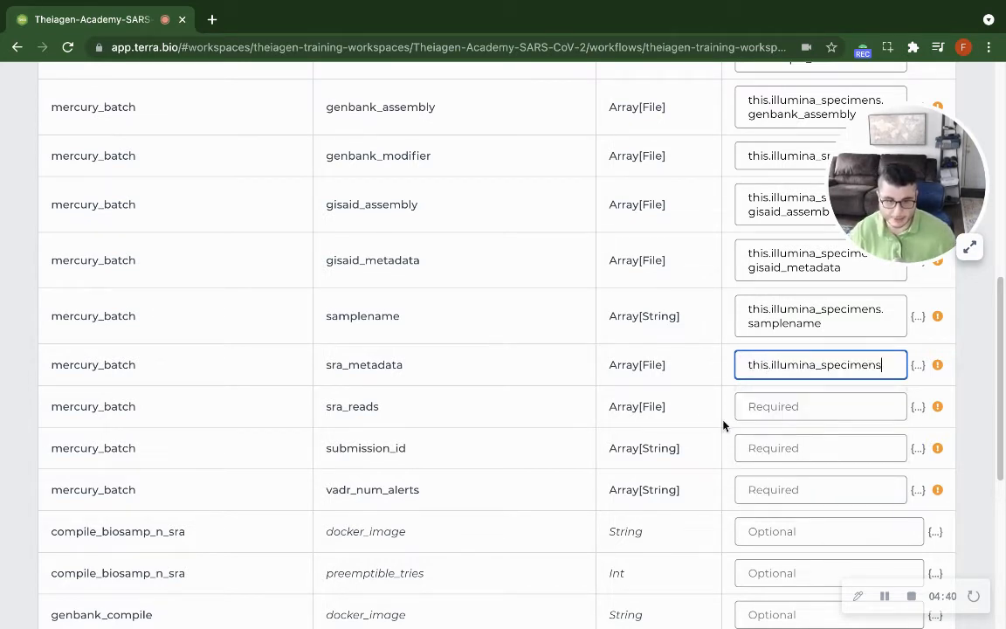
double_click(335, 365)
key("ctrl+c")
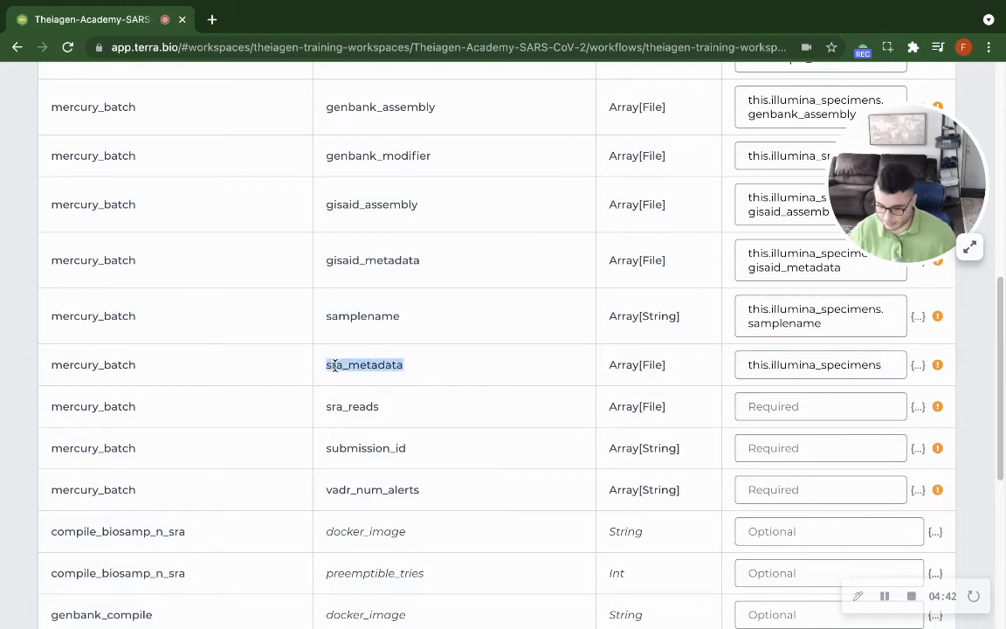
left_click(898, 365)
type(".")
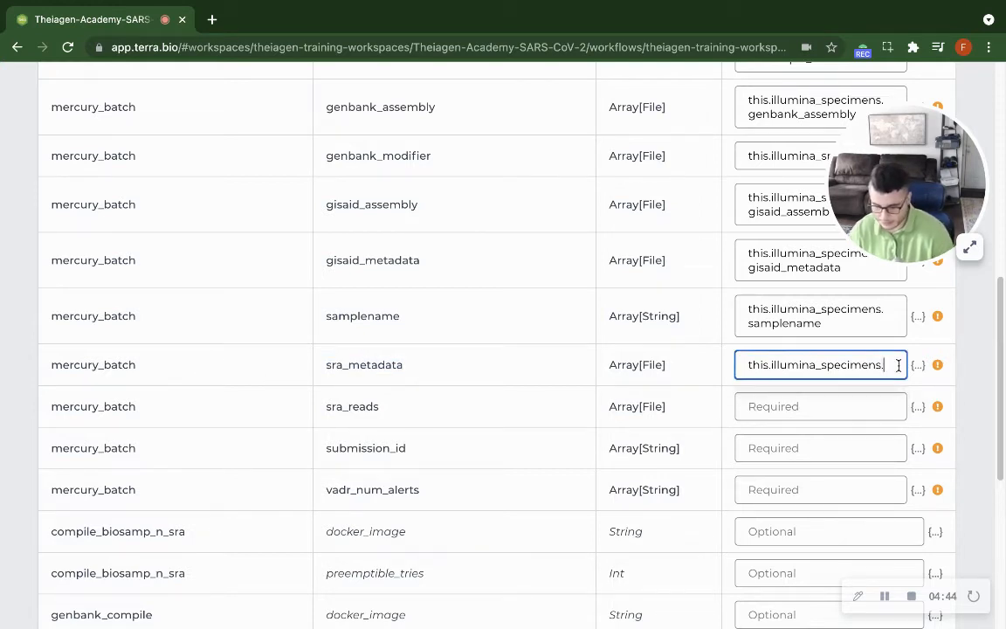
key("ctrl+v")
Set the attribute of the sra_reads input to this.illumina_specimens.sra_reads, reusing the variable name from its row.
left_click(825, 422)
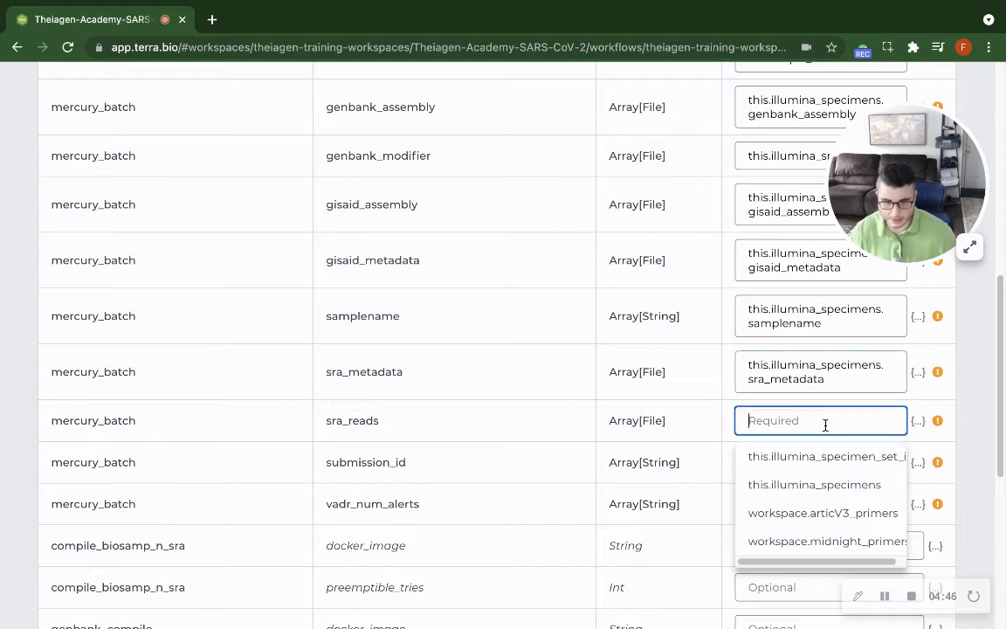
type("this.")
left_click(816, 485)
double_click(353, 420)
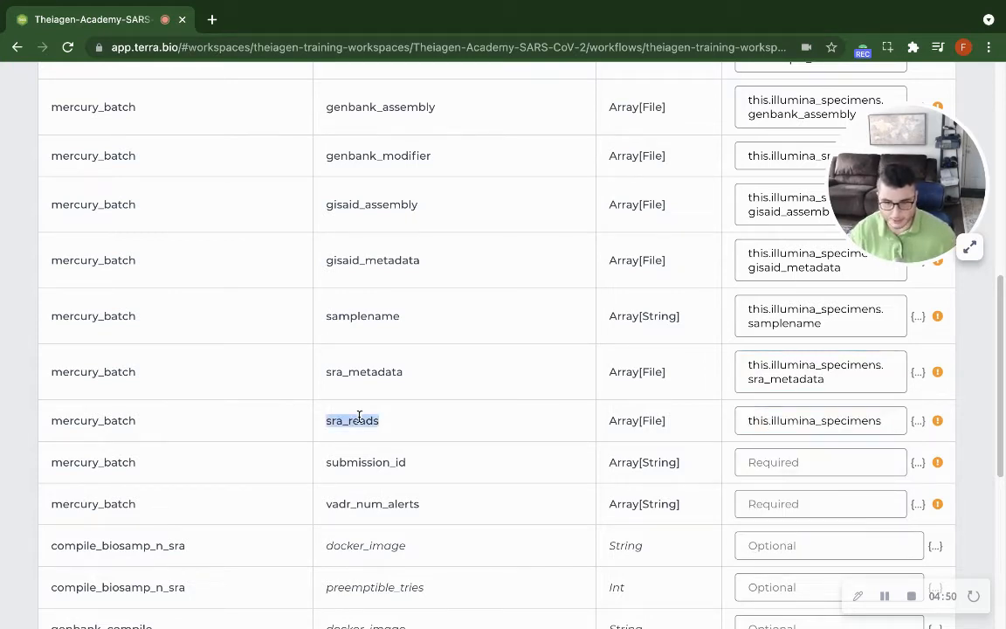
left_click(888, 420)
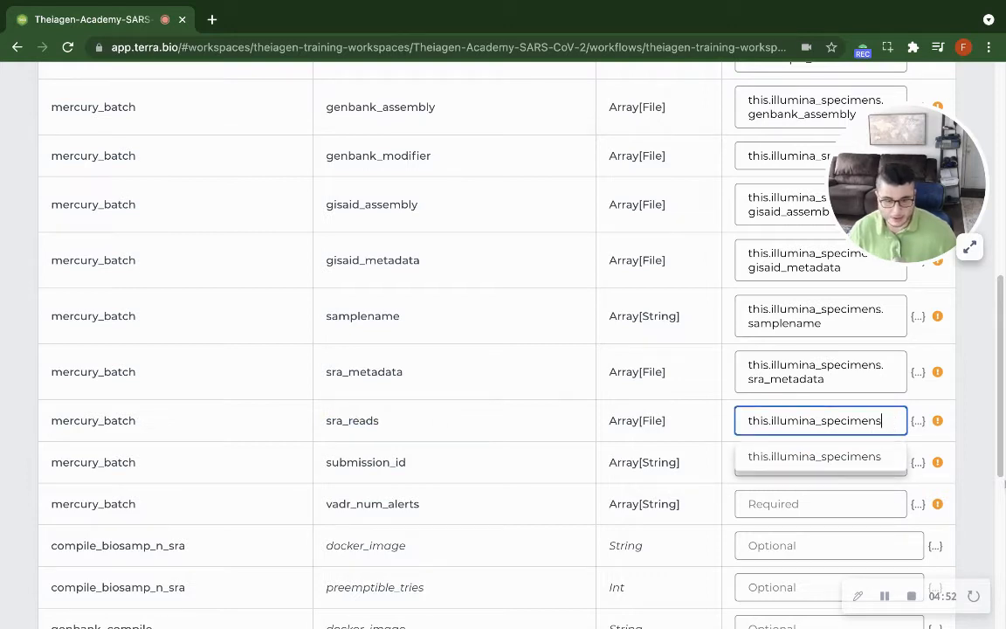
type(".")
type("sra_reads")
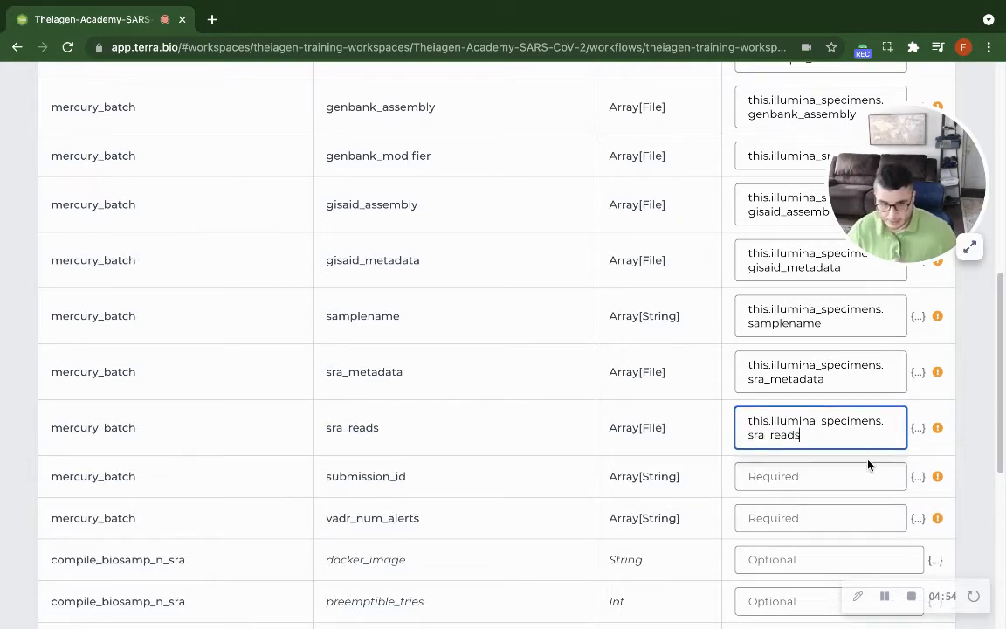
Set the attribute of the submission_id input to this.illumina_specimens.submission_id, reusing the variable name from its row.
left_click(842, 482)
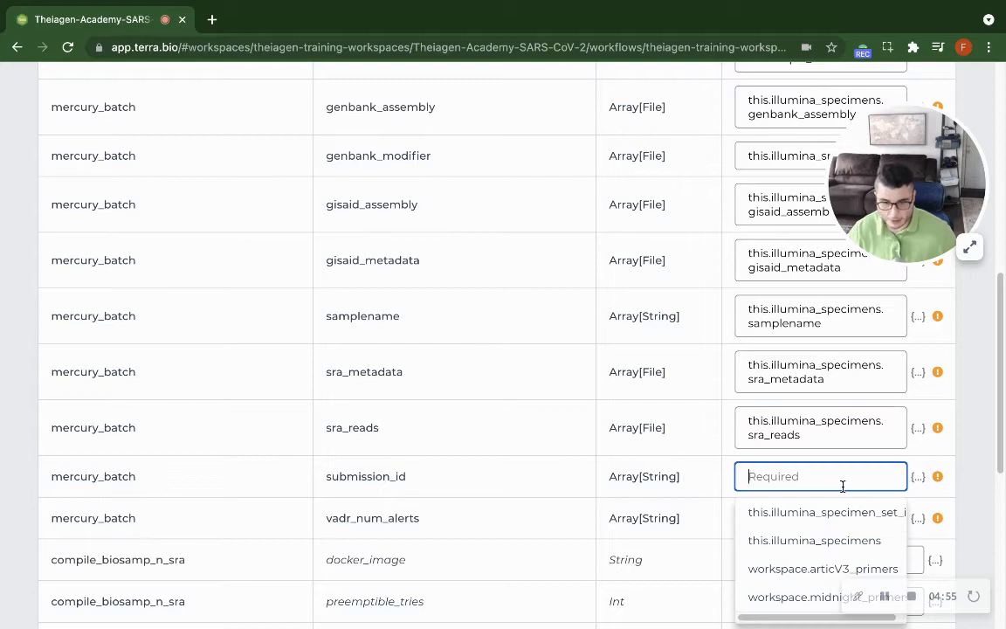
left_click(862, 540)
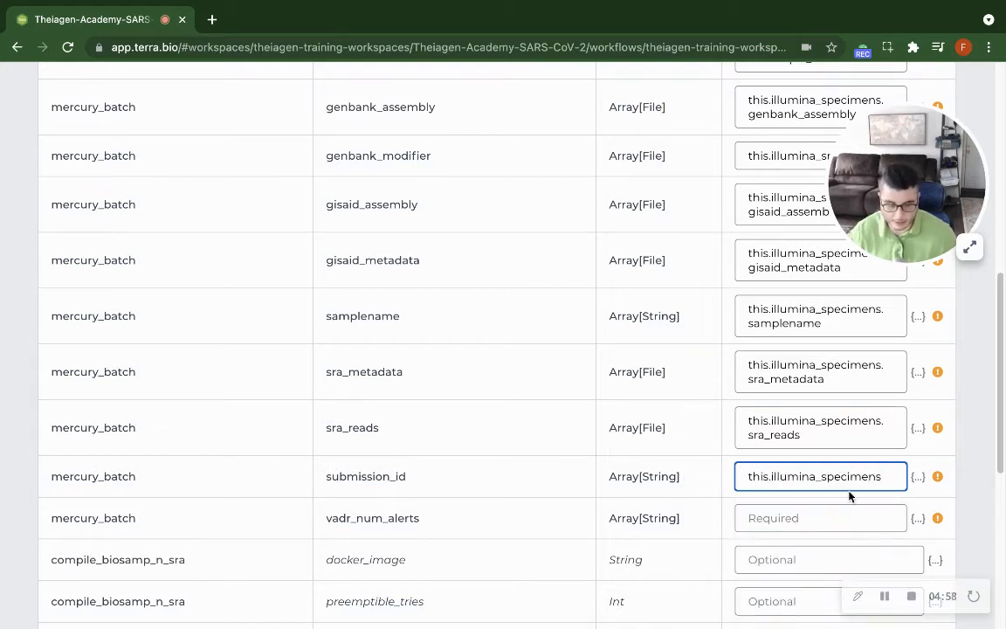
type(".")
left_click(385, 476)
double_click(384, 476)
key("ctrl+c")
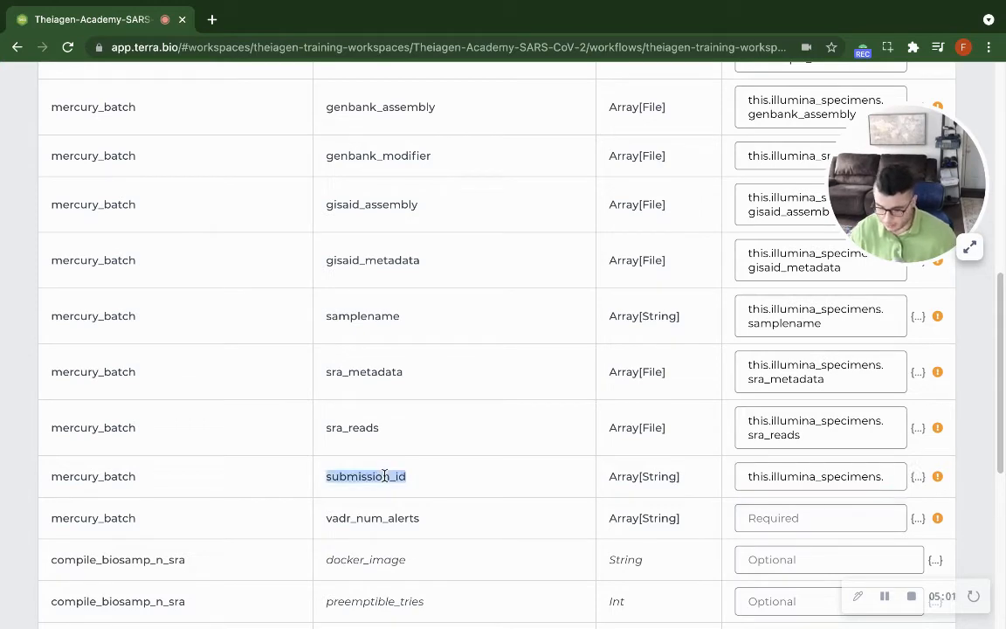
left_click(902, 484)
key("ctrl+v")
Set the attribute of the vadr_num_alerts input to this.illumina_specimens.vadr_num_alerts, reusing the variable name from its row.
scroll(830, 515, "down", 1)
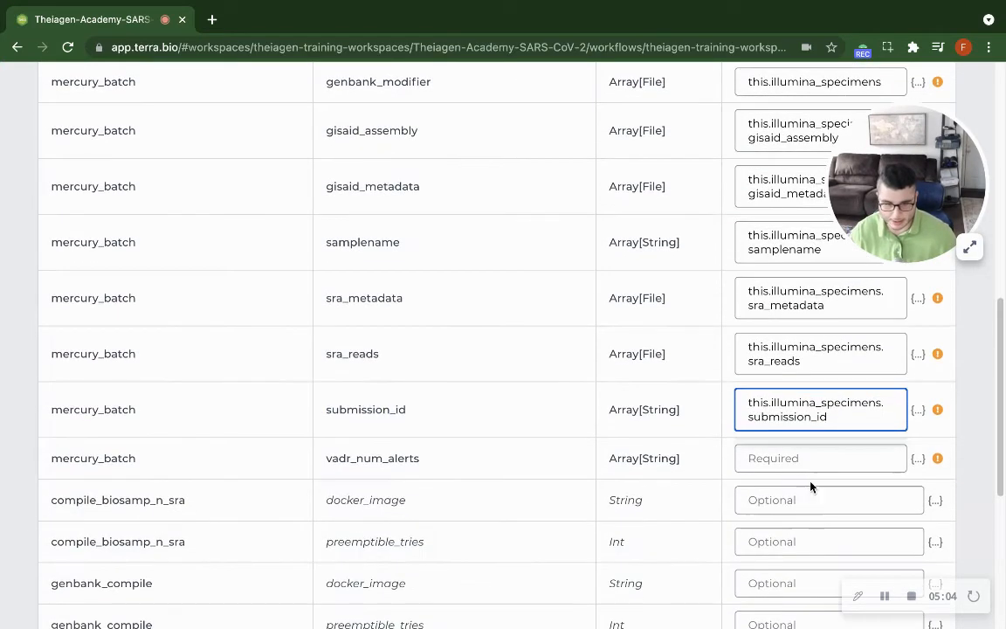
left_click(817, 453)
type("this.")
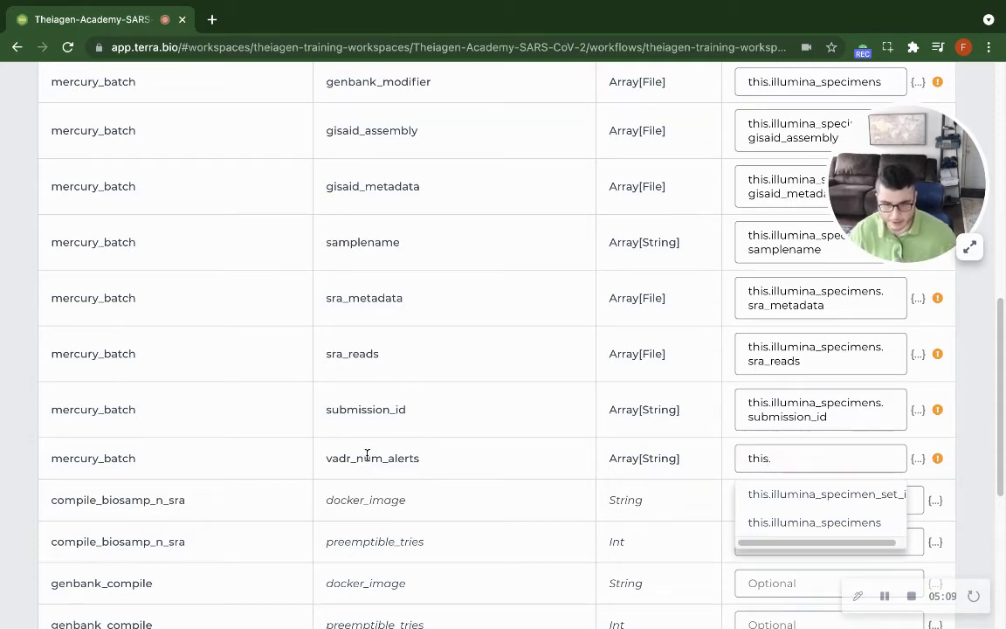
double_click(364, 457)
key("ctrl+c")
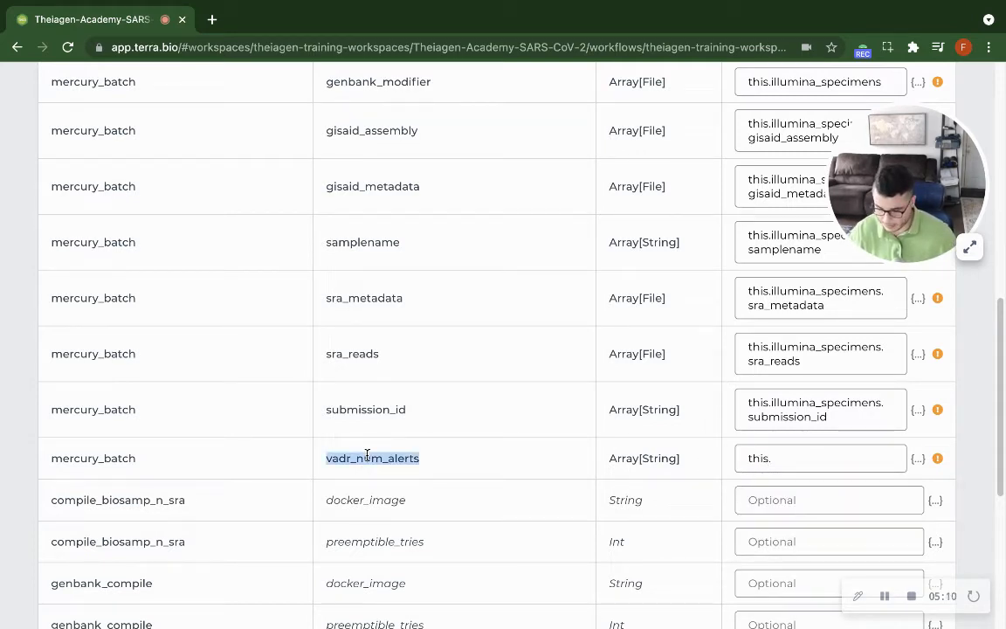
left_click(870, 454)
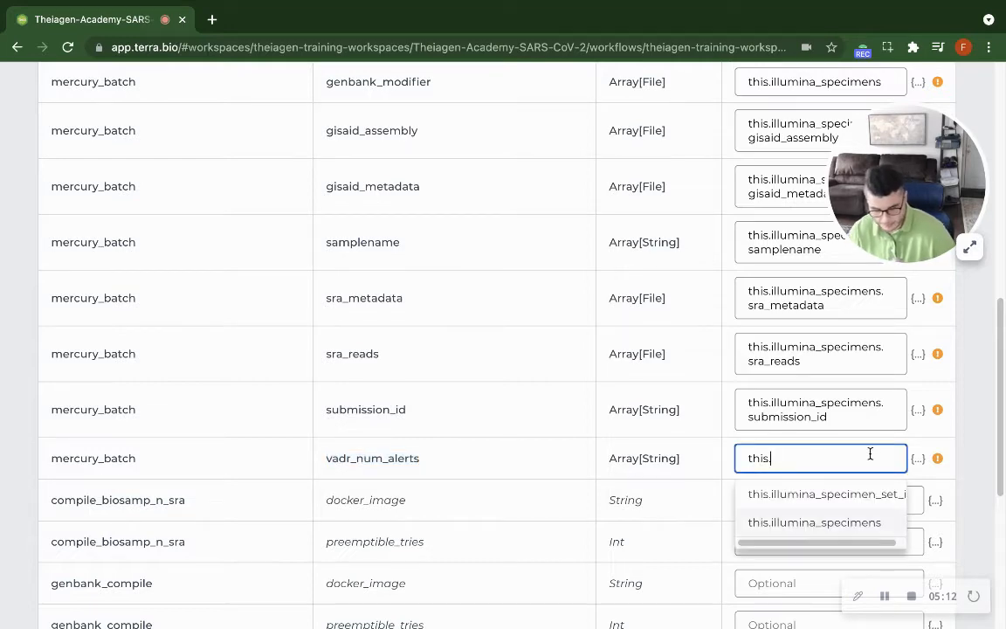
key("Down")
key("Down")
key("Return")
type(".")
key("ctrl+v")
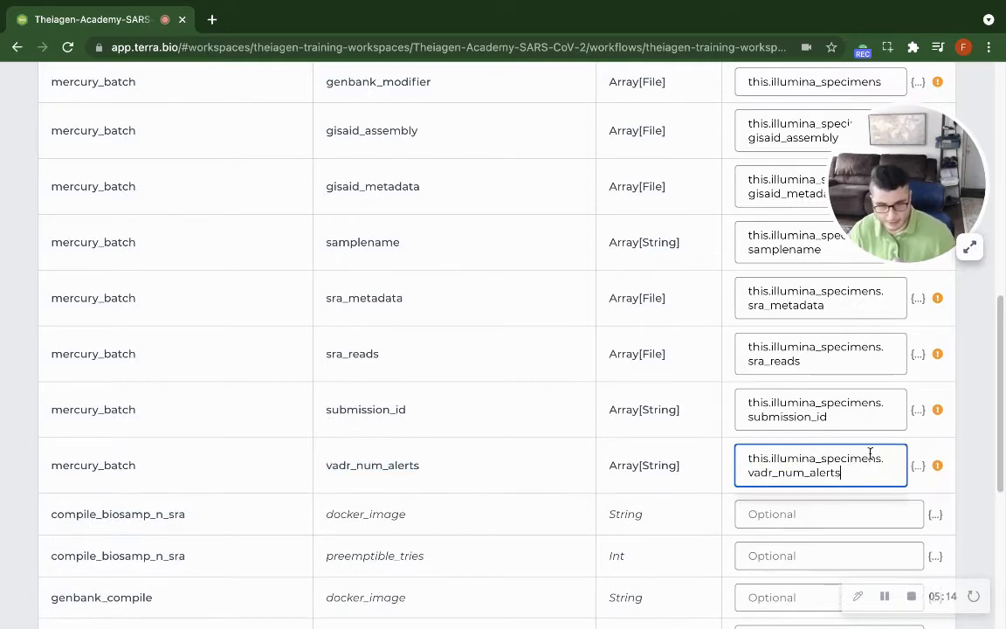
Locate the optional gcp_bucket input of mercury_batch among the optional inputs.
scroll(667, 445, "down", 4)
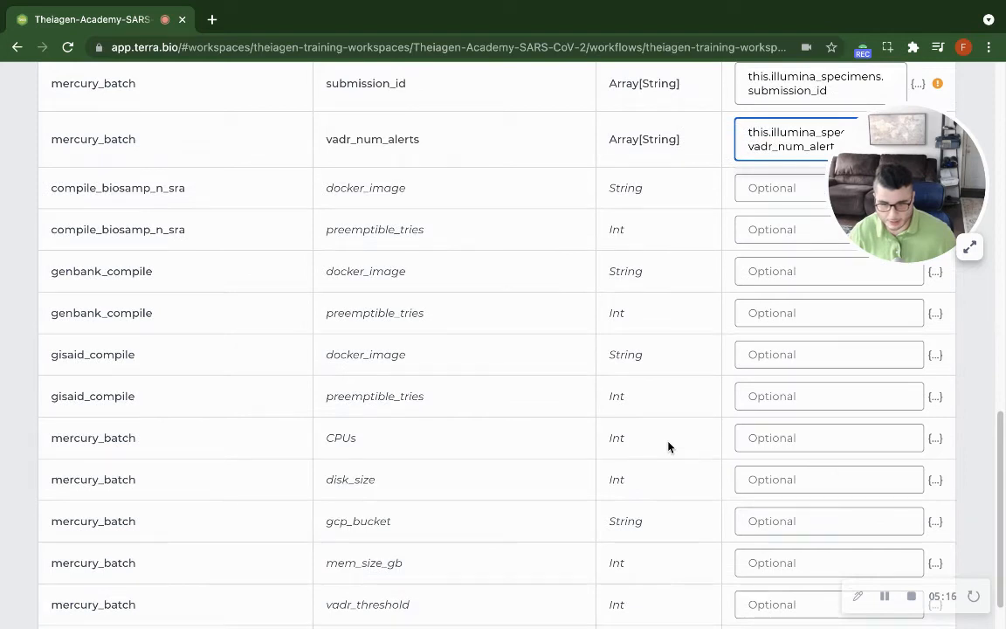
left_click(845, 527)
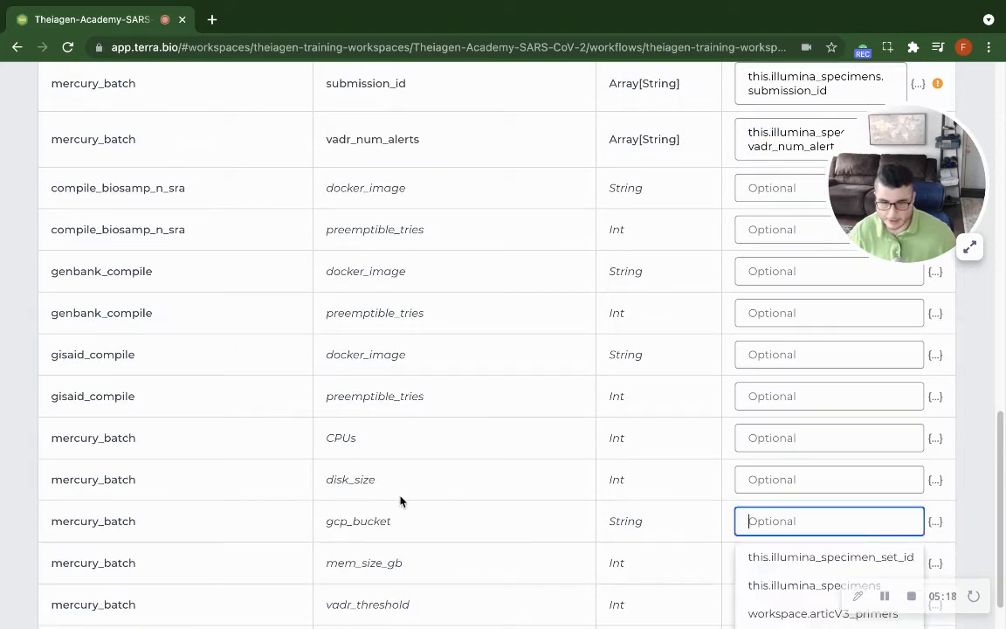
scroll(402, 500, "down", 1)
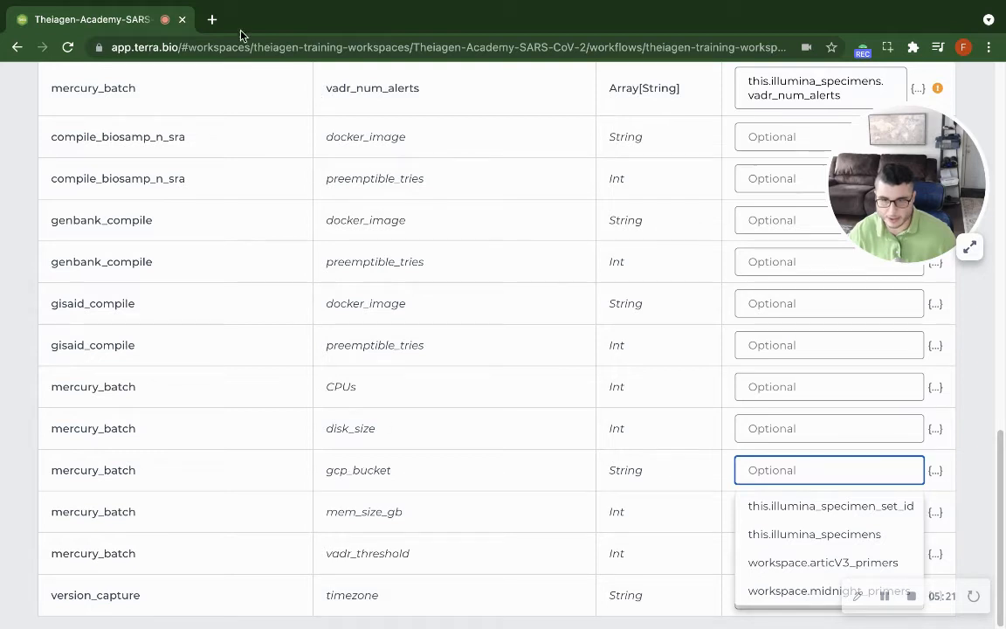
double_click(360, 470)
Switch to protocols.io in a new tab and open the SRA and Genbank BioSample-Linked Submission protocol, dismissing its pop-up notices.
left_click(214, 19)
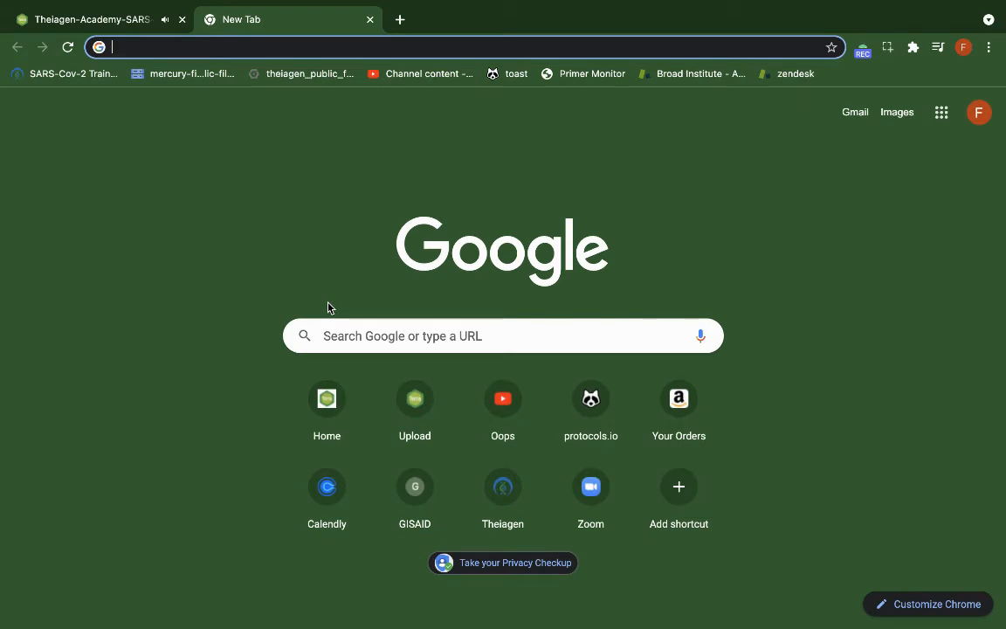
type("p")
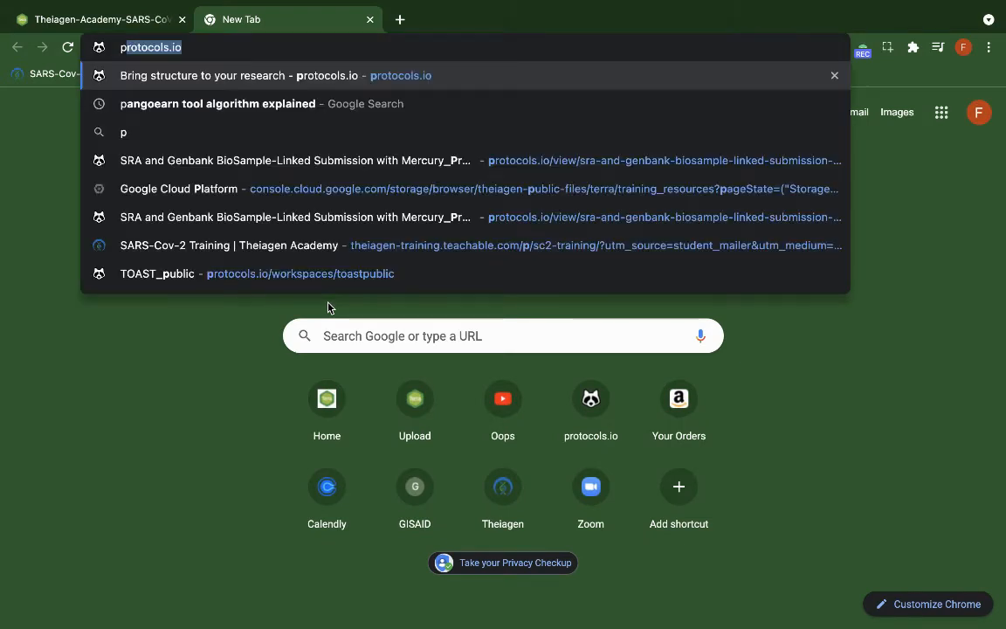
key("Return")
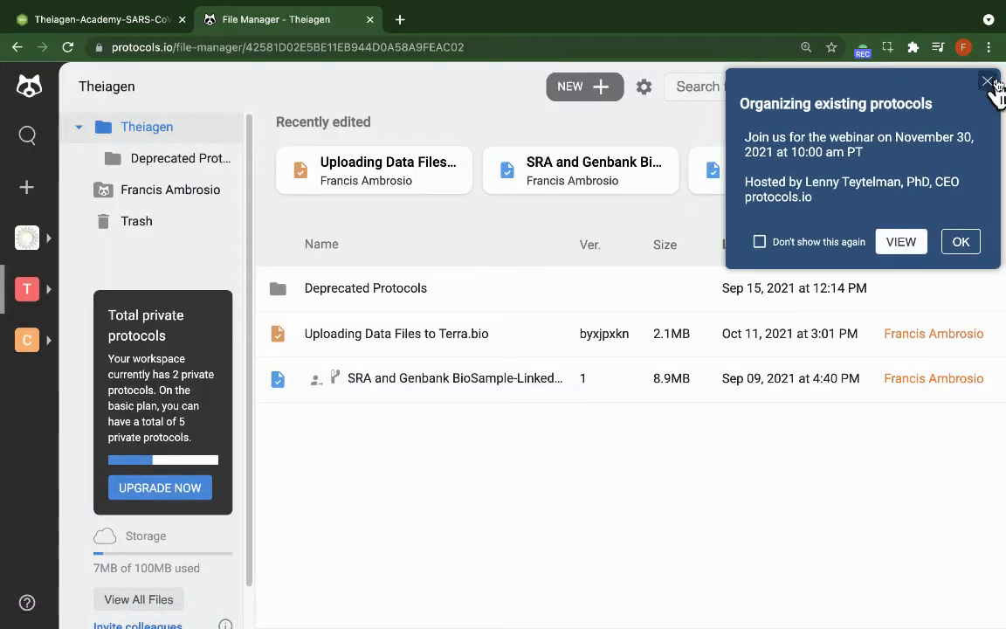
left_click(987, 68)
double_click(420, 377)
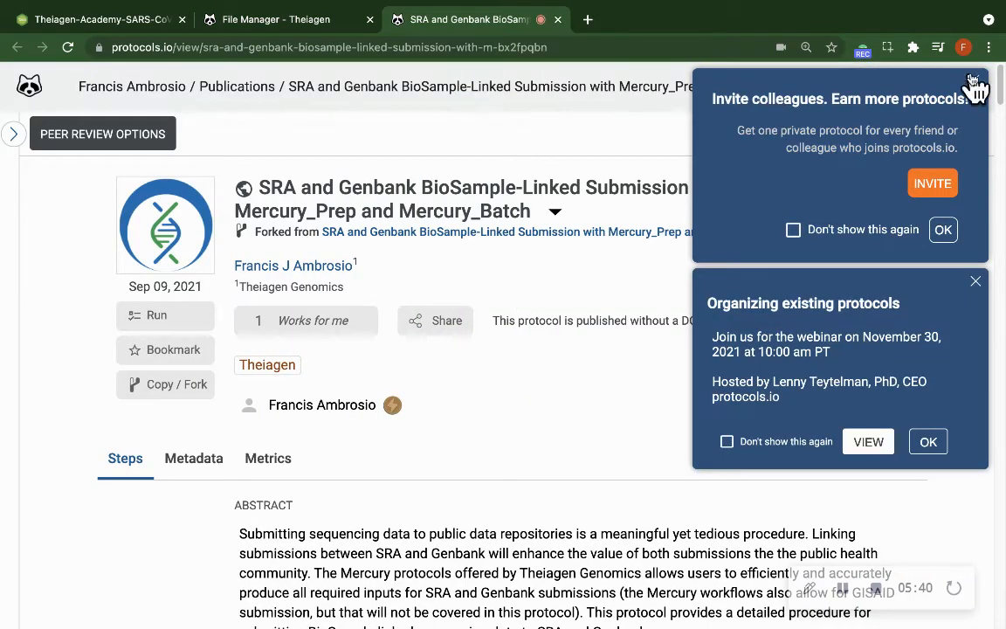
left_click(974, 84)
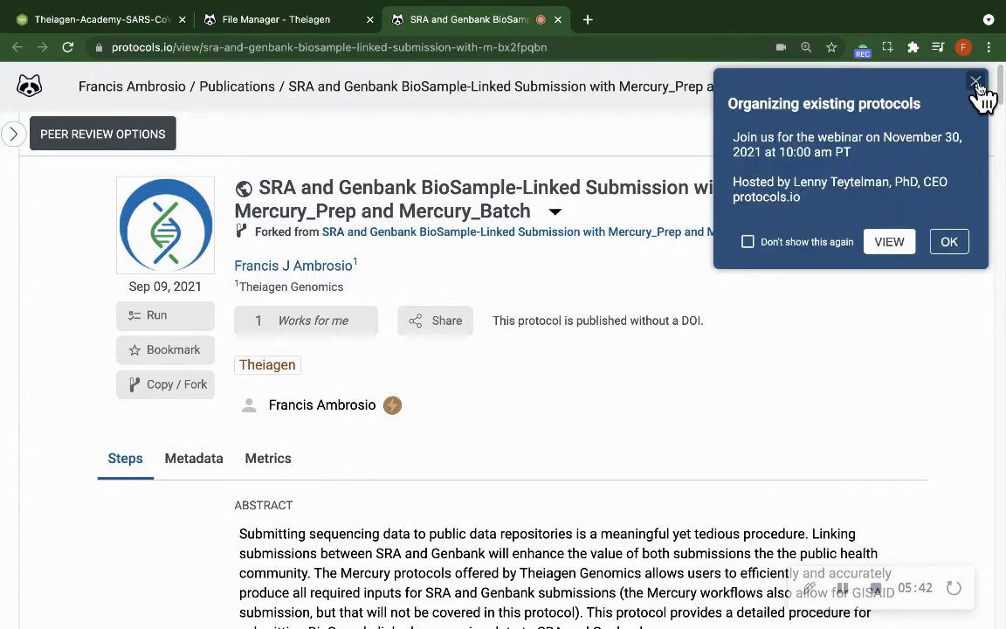
left_click(973, 83)
Find the protocol's step 5.7 about the public GCP bucket and enlarge its gcp_bucket example image.
scroll(550, 422, "down", 5)
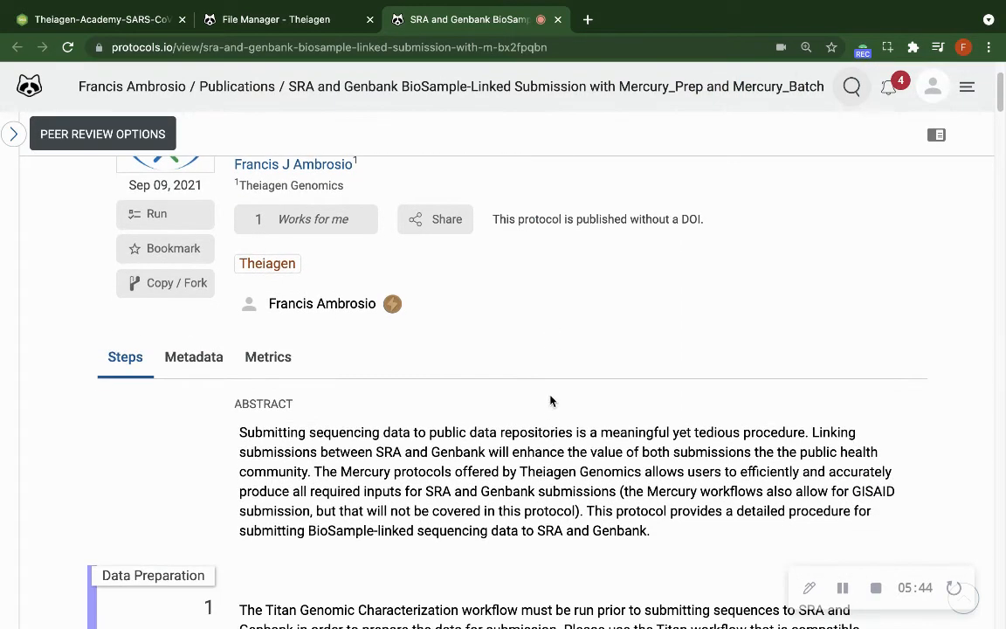
scroll(553, 406, "down", 12)
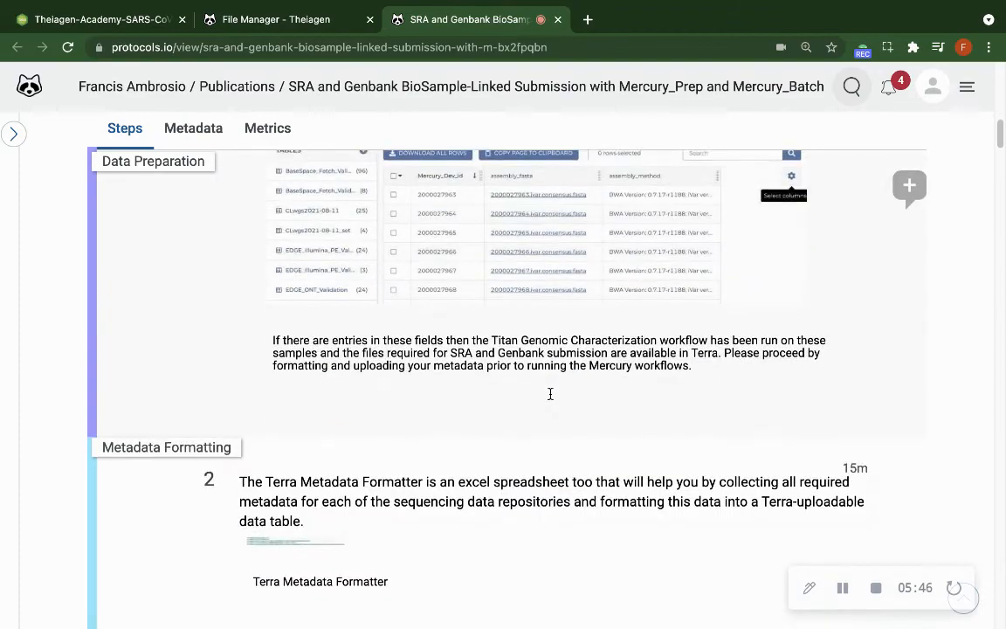
scroll(553, 406, "down", 15)
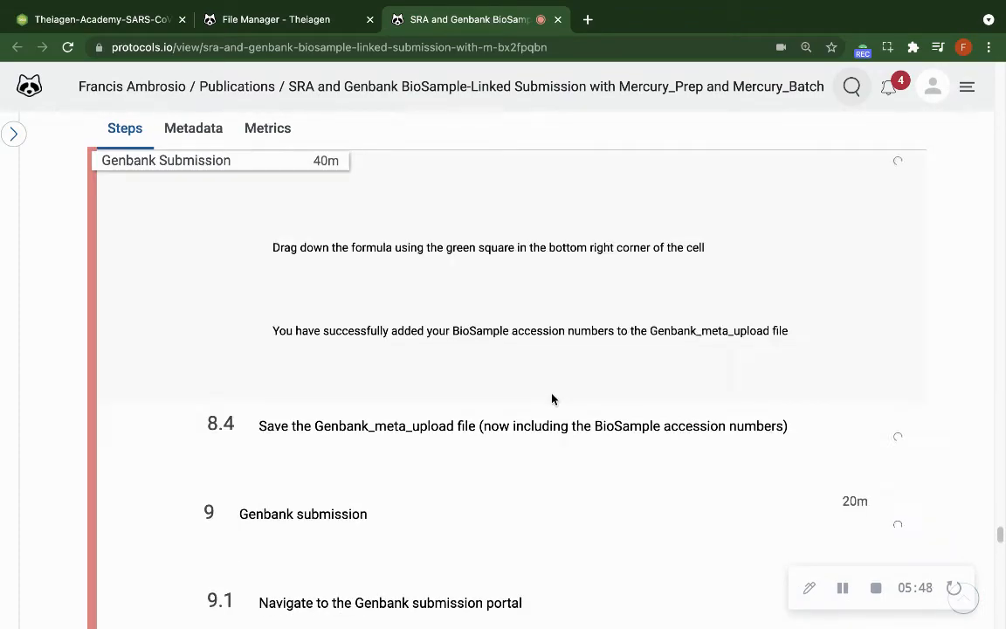
scroll(552, 395, "up", 20)
scroll(552, 395, "down", 12)
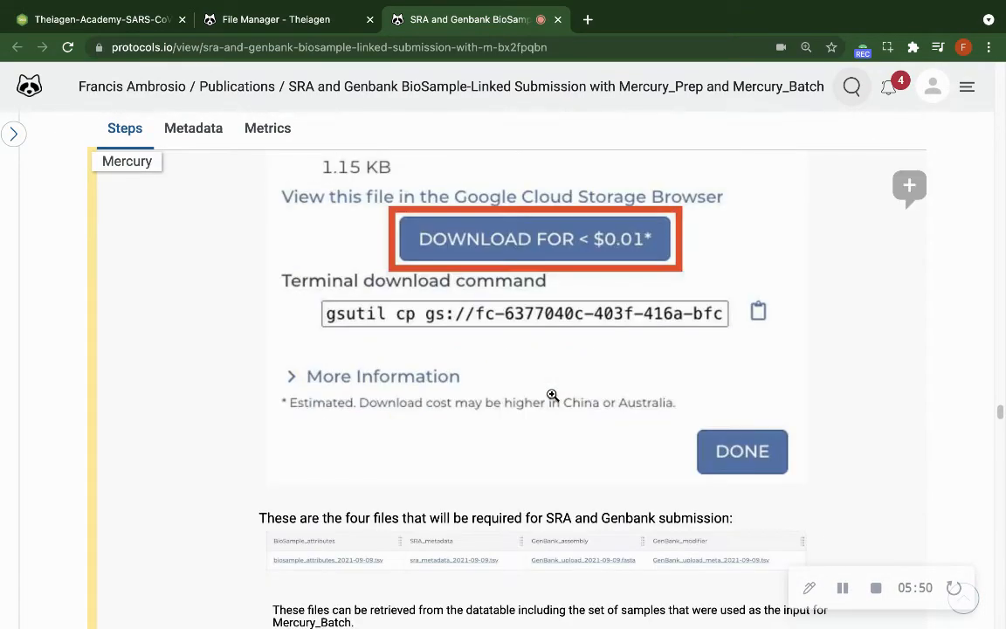
scroll(551, 394, "up", 5)
scroll(552, 394, "down", 9)
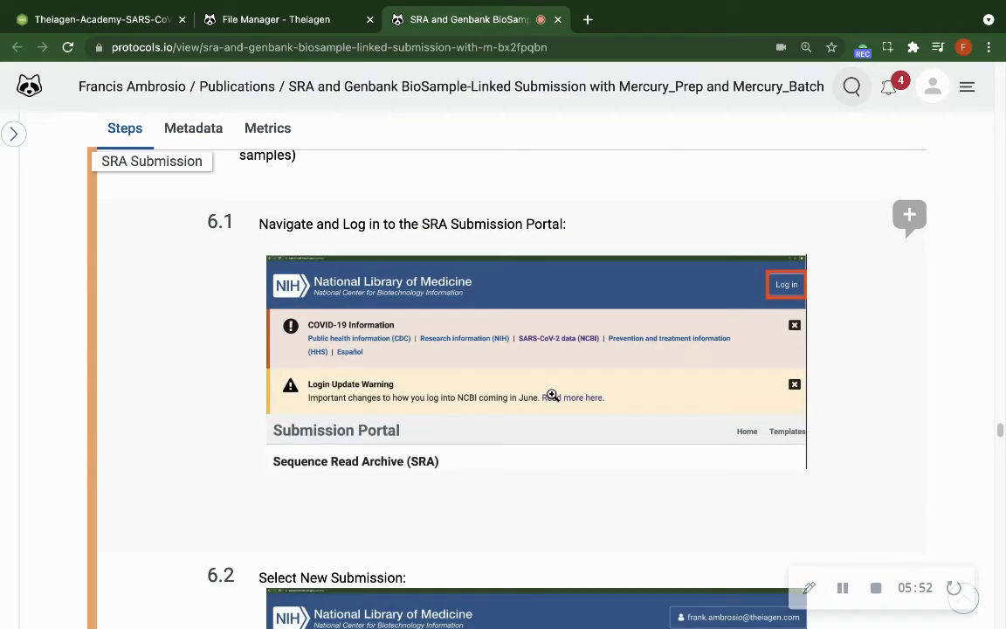
scroll(552, 394, "down", 5)
scroll(552, 394, "up", 10)
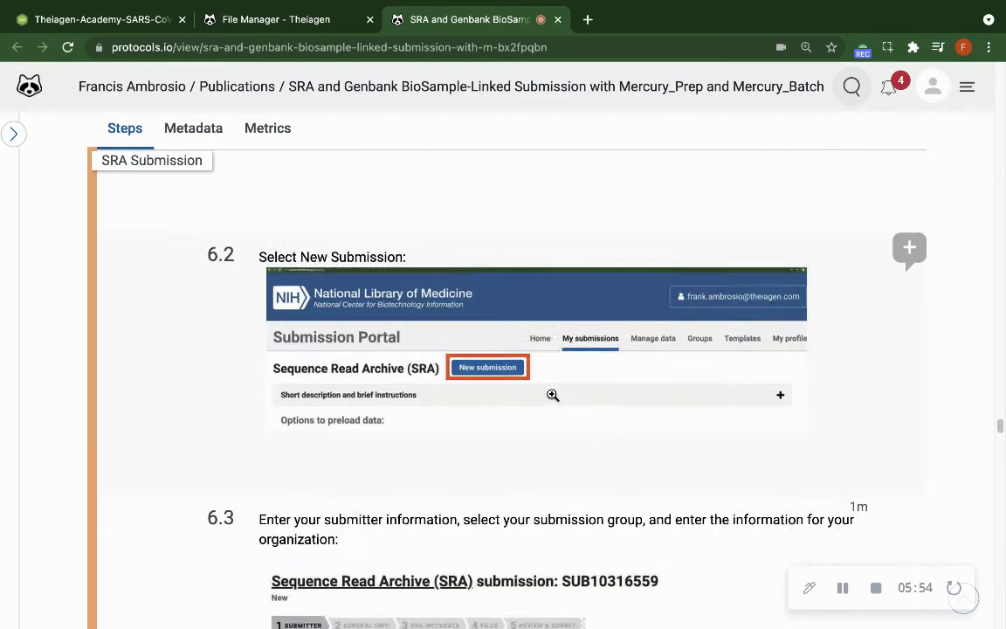
scroll(552, 395, "up", 15)
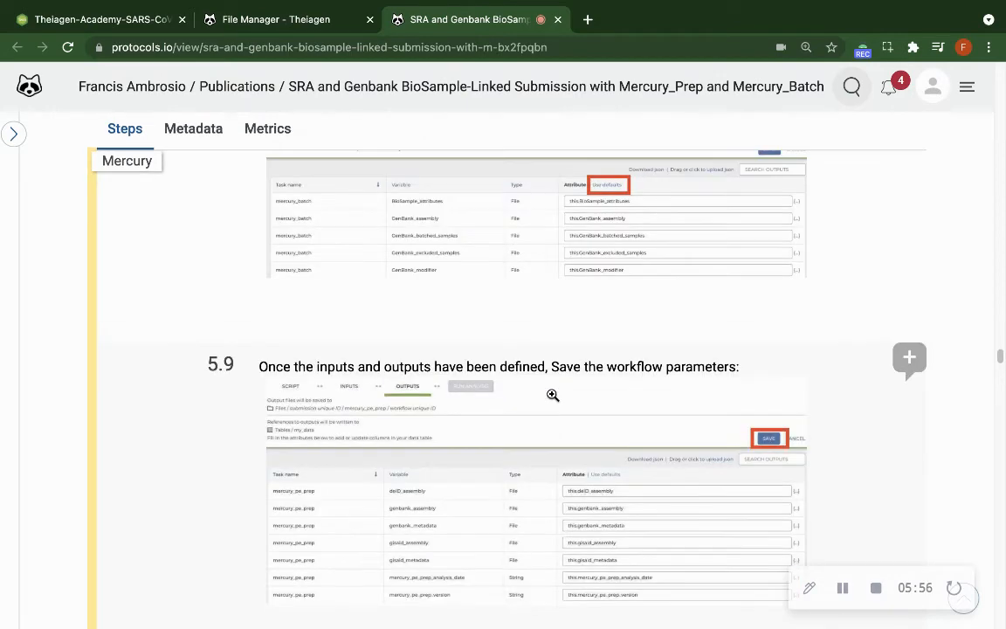
scroll(552, 395, "up", 5)
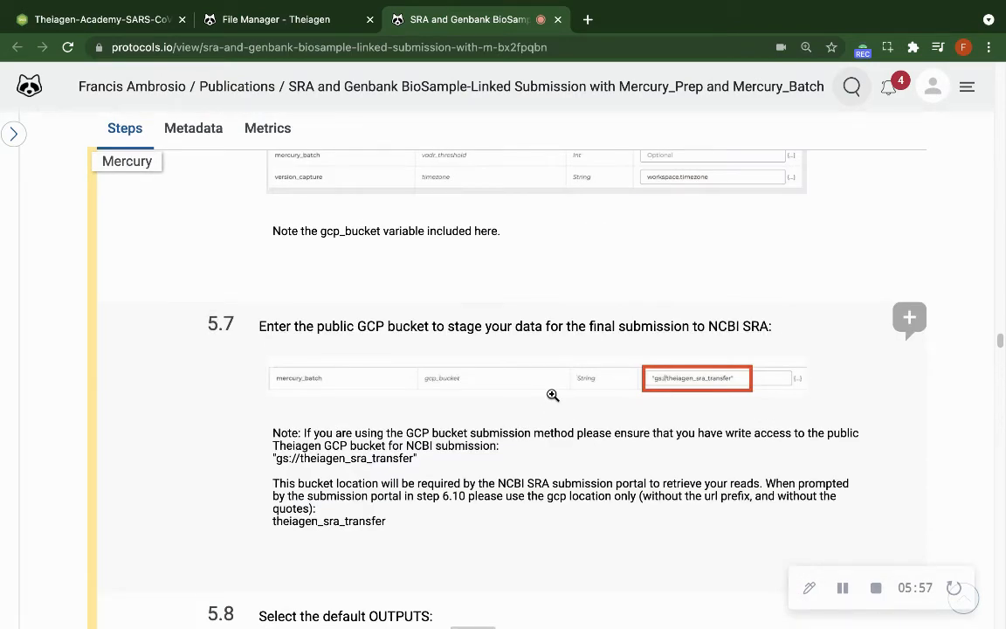
left_click(692, 377)
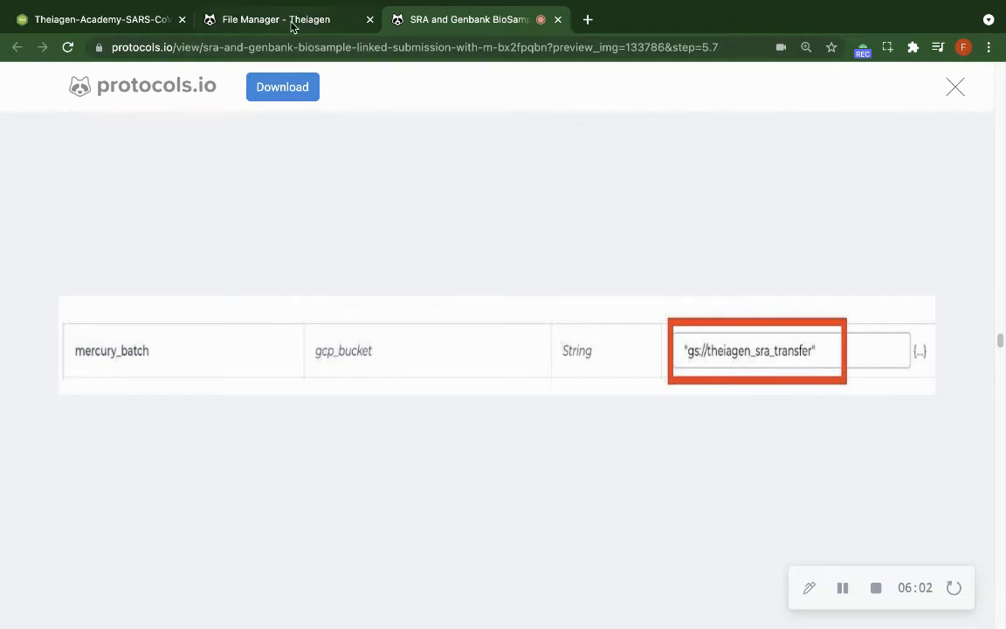
Return to the Terra workflow and set the gcp_bucket attribute to "gs://theiagen_sra_transfer", including the quotation marks.
left_click(134, 19)
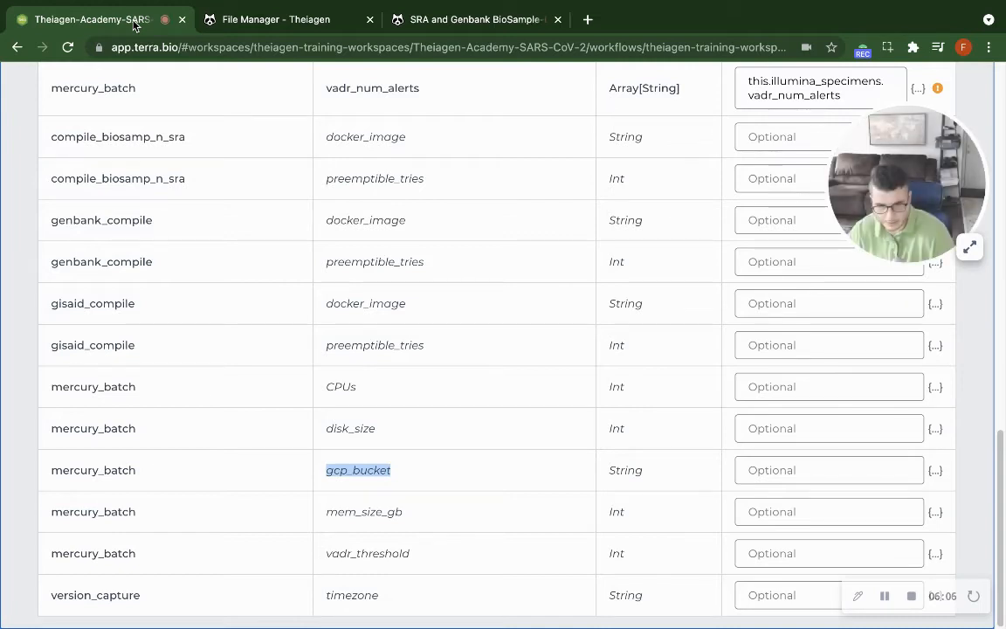
left_click(819, 472)
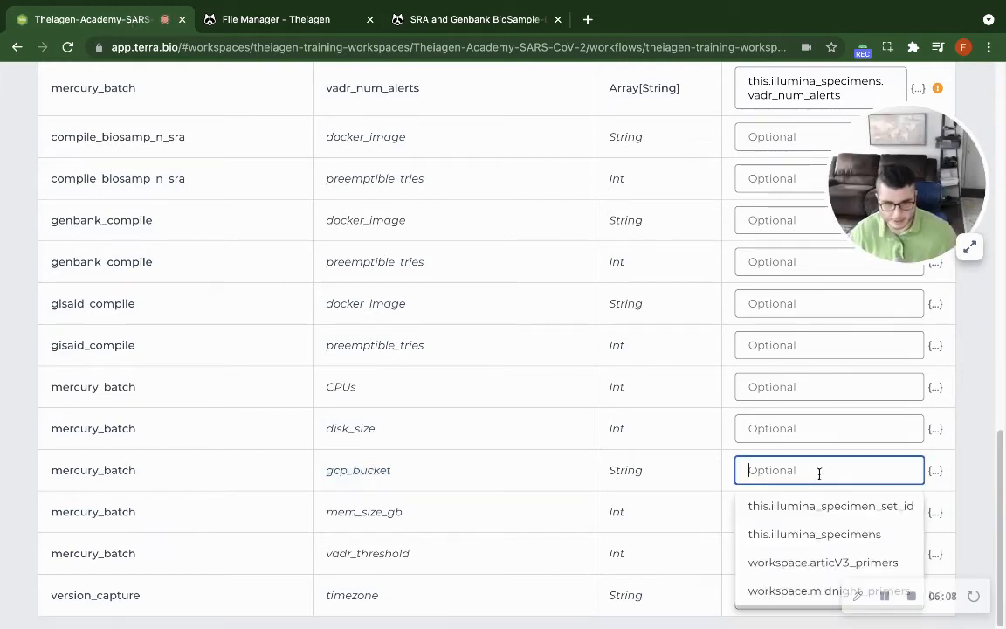
type("\"")
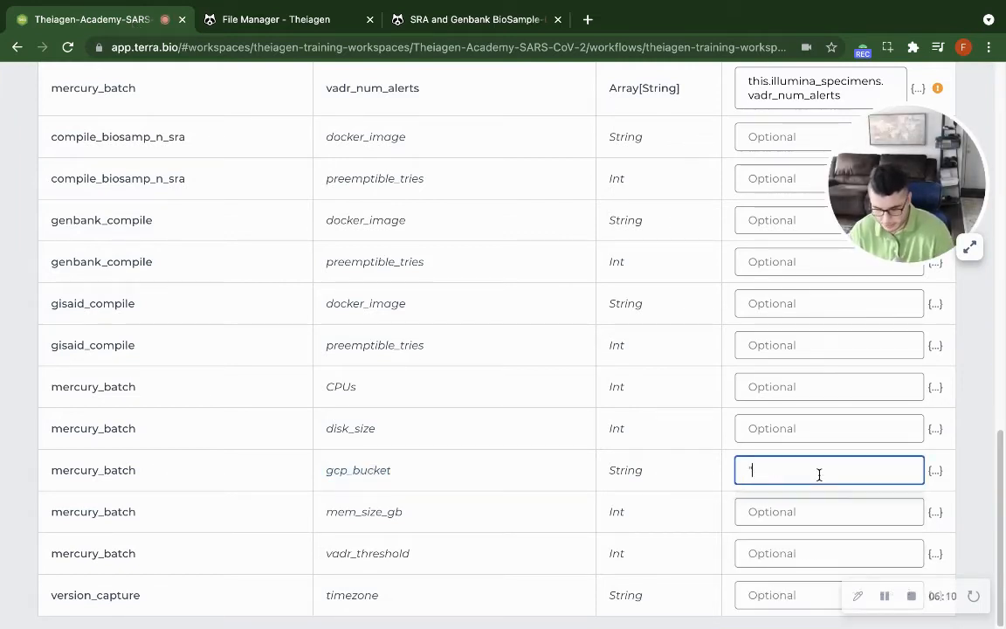
type("gs")
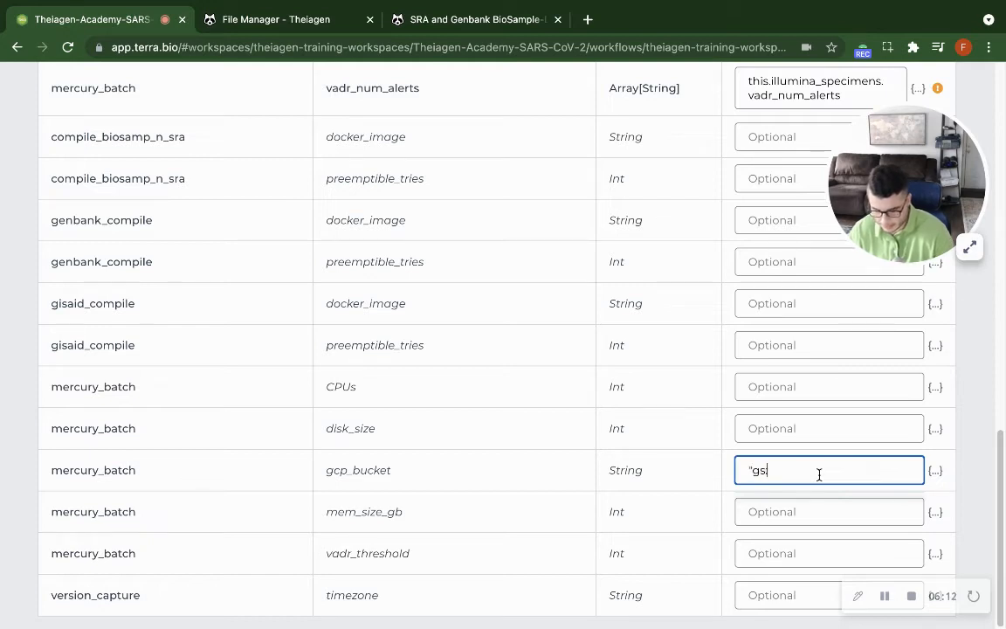
type("://")
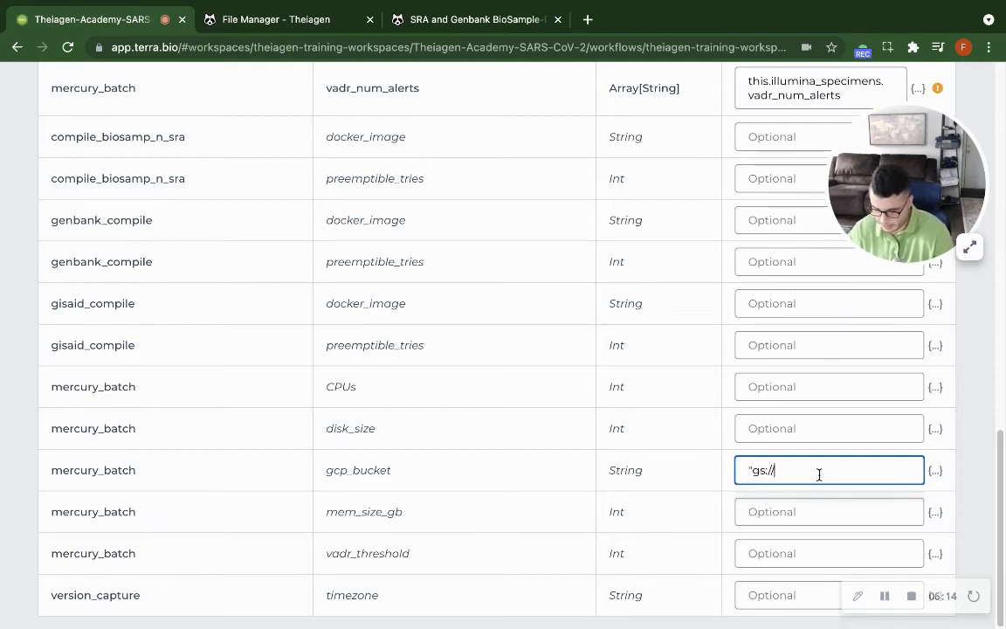
type("theiagen")
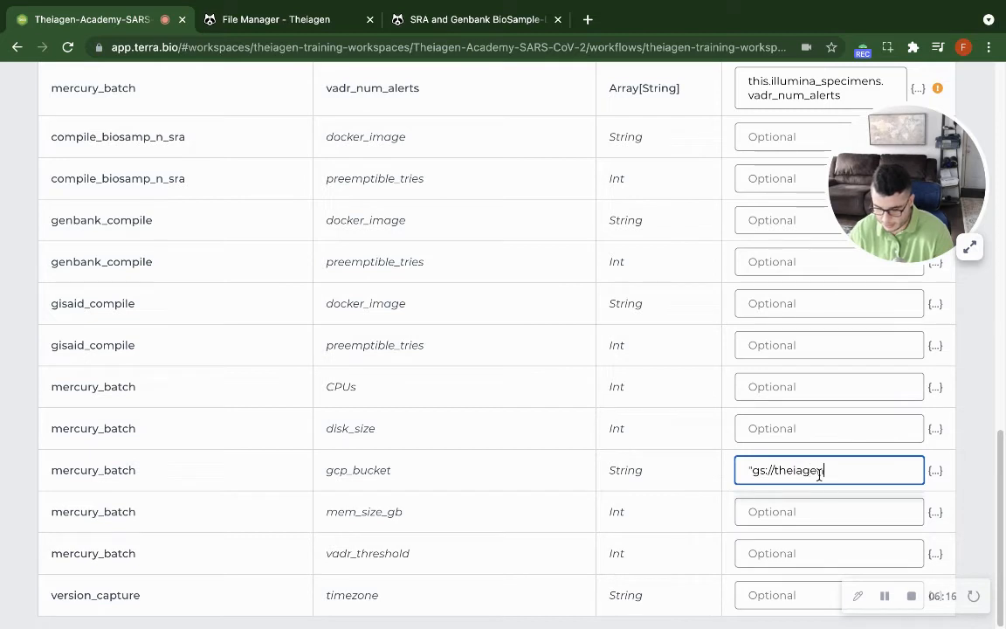
type("_sra_transfer\"")
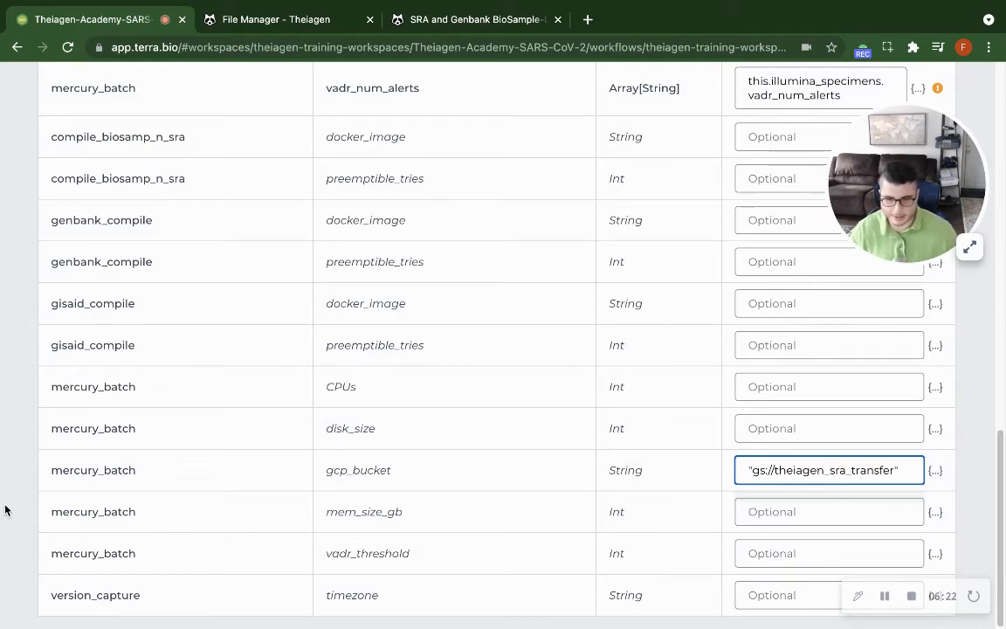
double_click(384, 470)
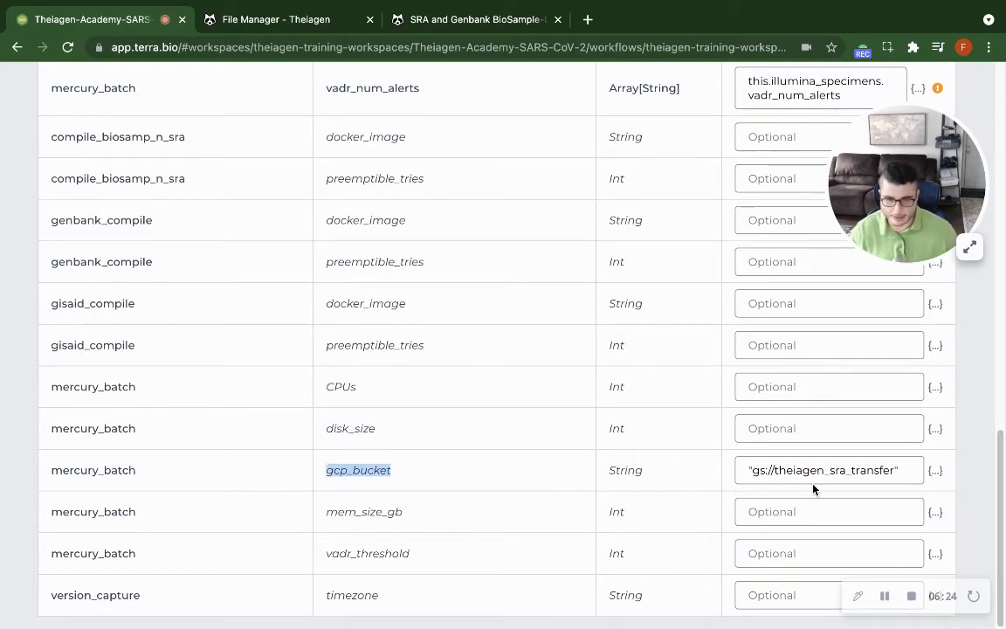
double_click(819, 471)
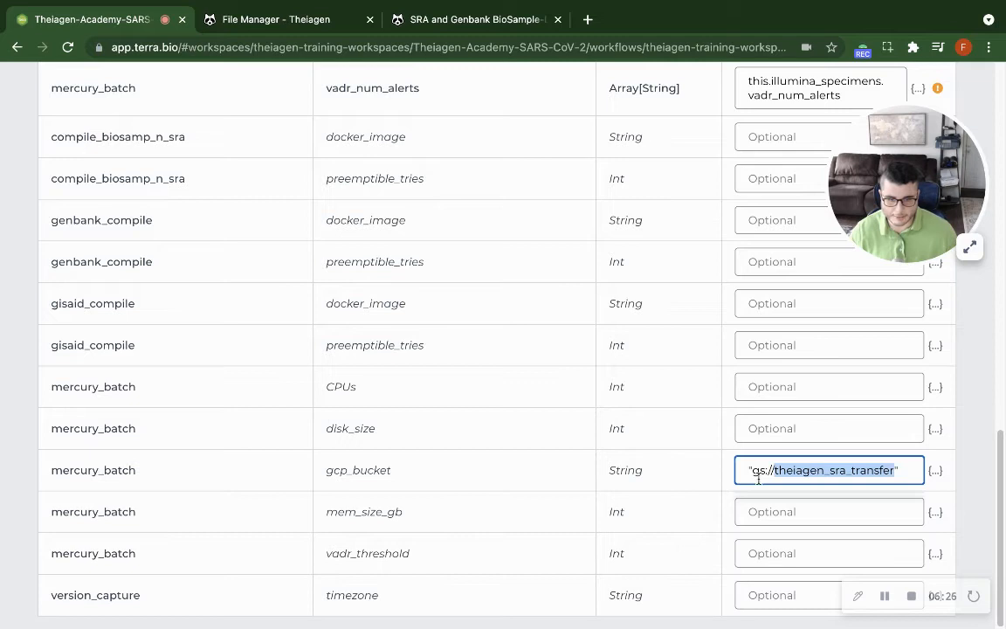
left_click_drag(926, 218, 133, 190)
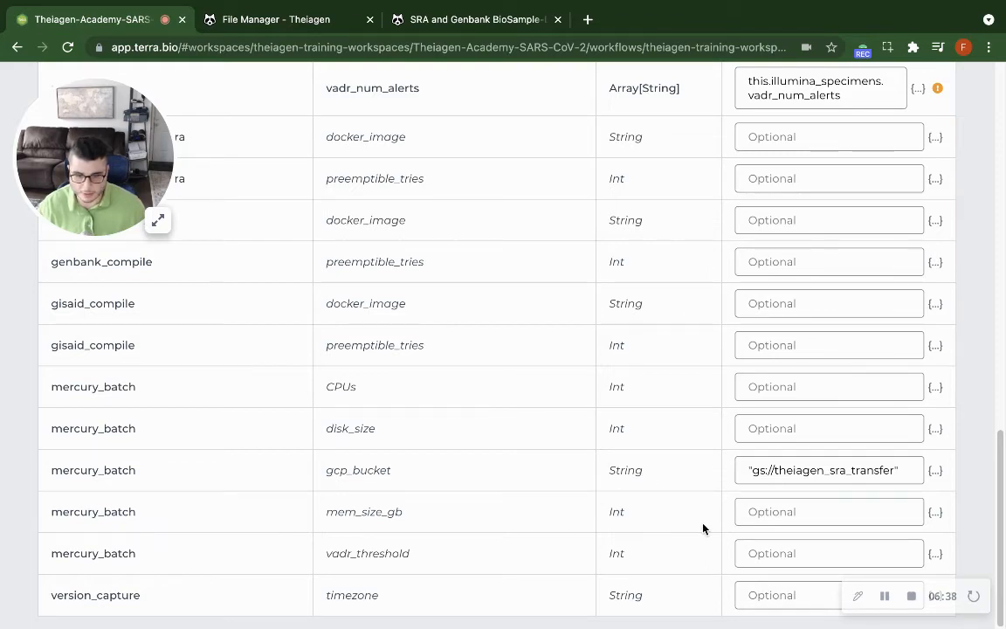
Save the Mercury_Batch input settings and display the workflow's output attributes.
scroll(703, 531, "up", 10)
scroll(703, 530, "down", 5)
scroll(703, 527, "up", 10)
scroll(703, 527, "down", 10)
scroll(703, 527, "up", 2)
scroll(703, 526, "up", 3)
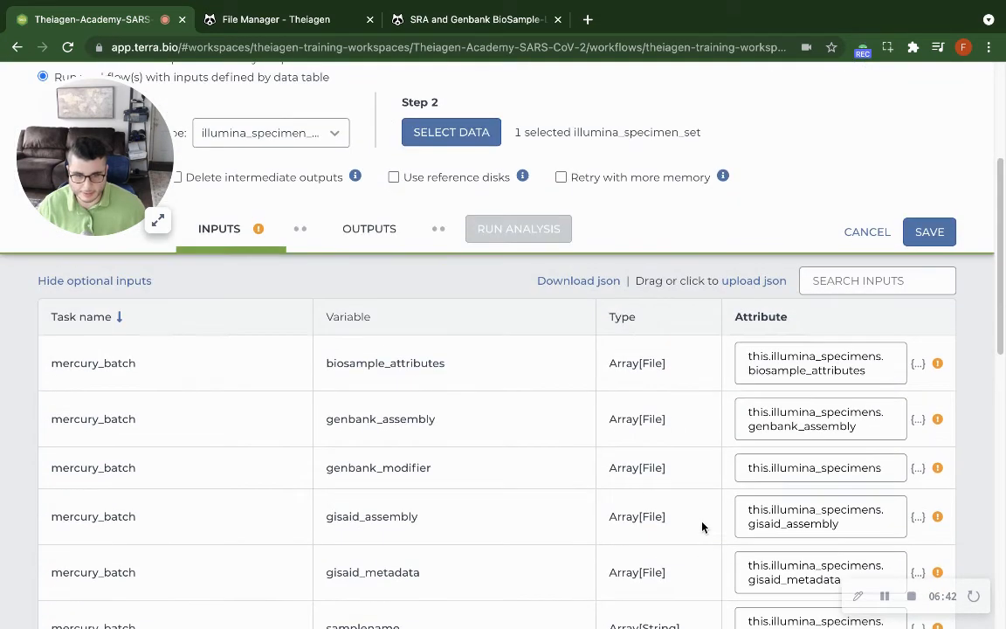
left_click(926, 232)
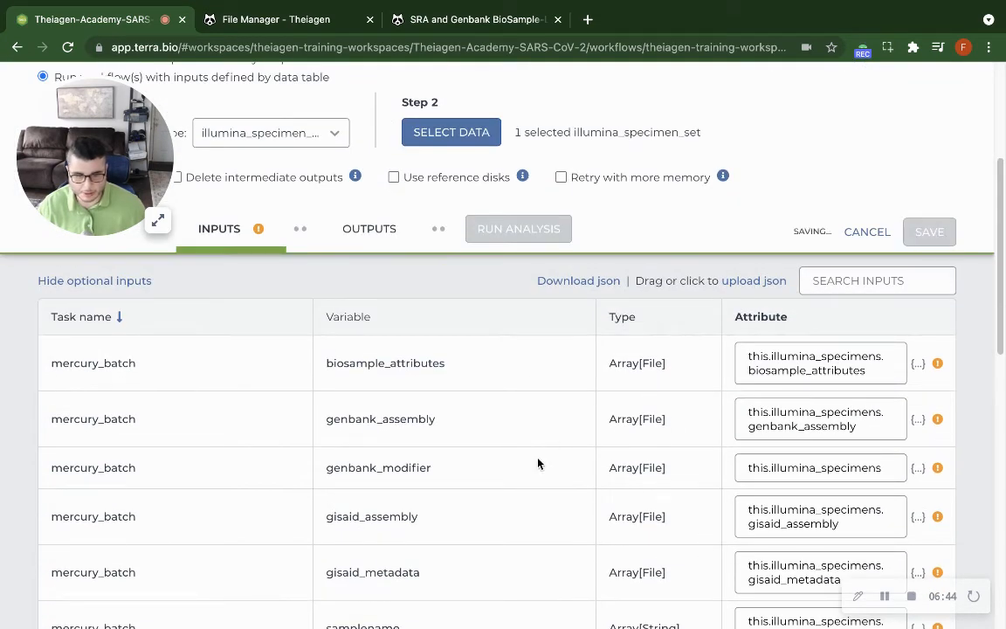
left_click(354, 229)
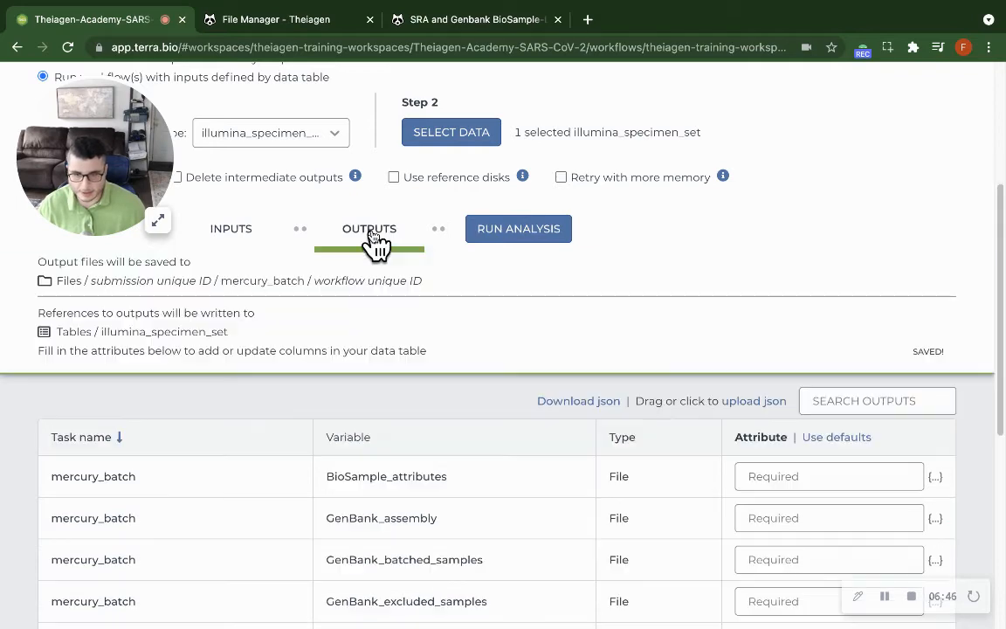
Fill all Mercury_Batch output attributes with their default values and save the workflow configuration.
scroll(839, 472, "down", 1)
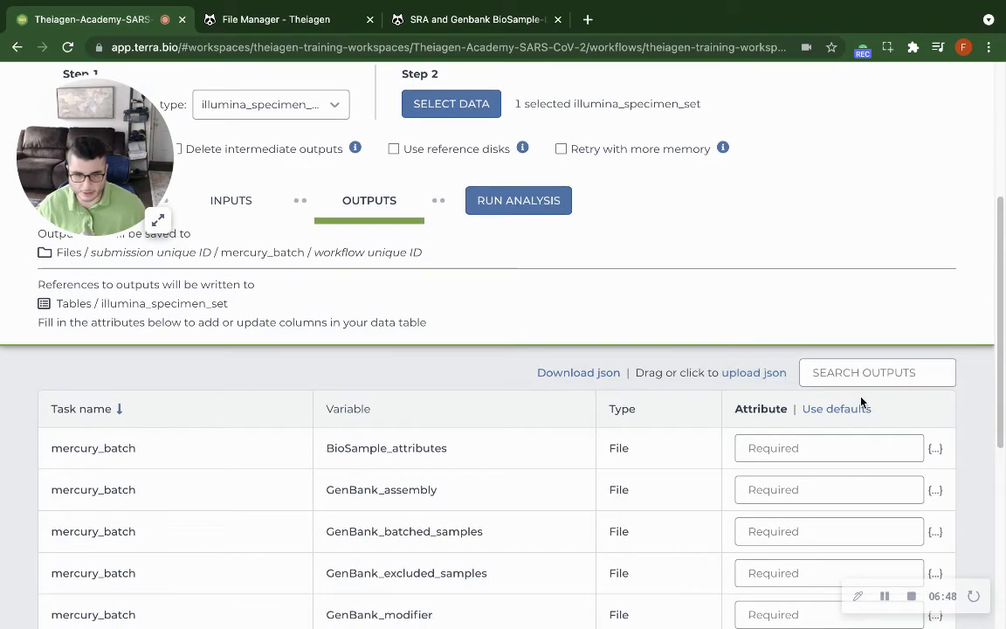
left_click(846, 410)
left_click(926, 195)
Review the selected illumina_specimen_set, the run options and the full list of Mercury_Batch input attributes.
scroll(610, 400, "up", 5)
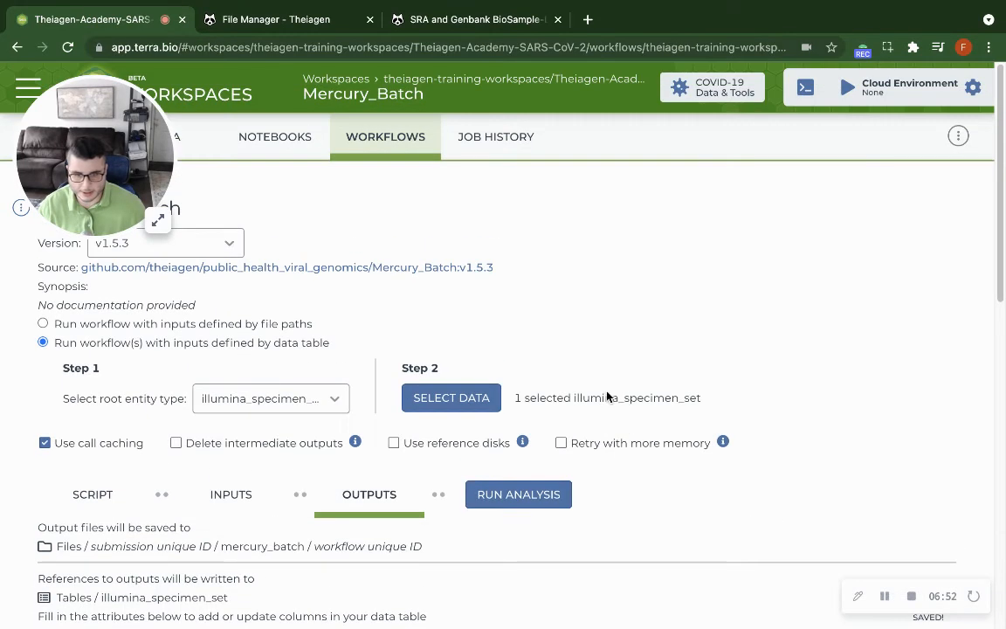
double_click(602, 400)
scroll(393, 399, "down", 2)
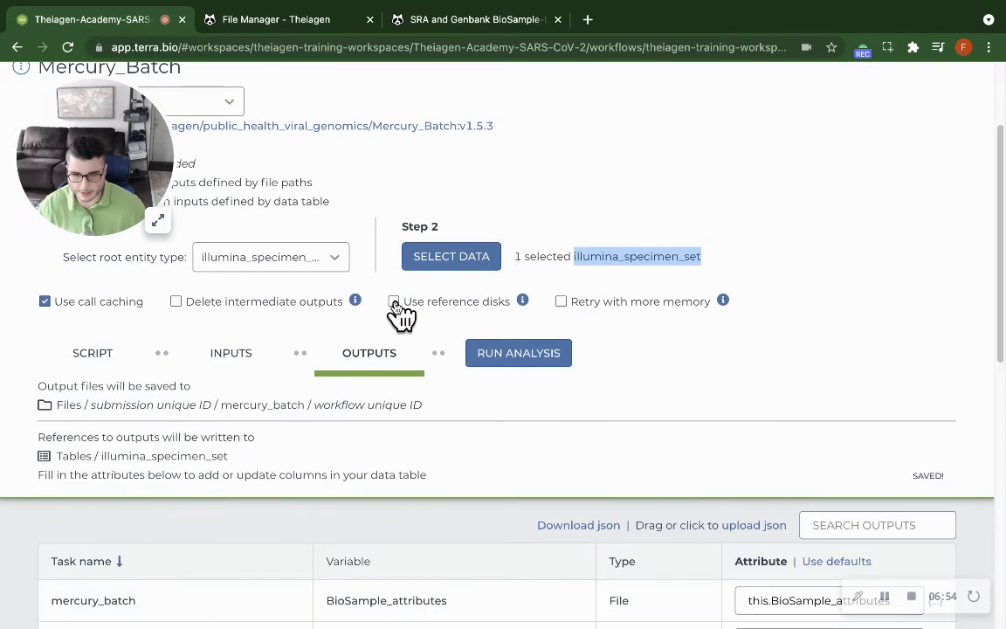
left_click(258, 365)
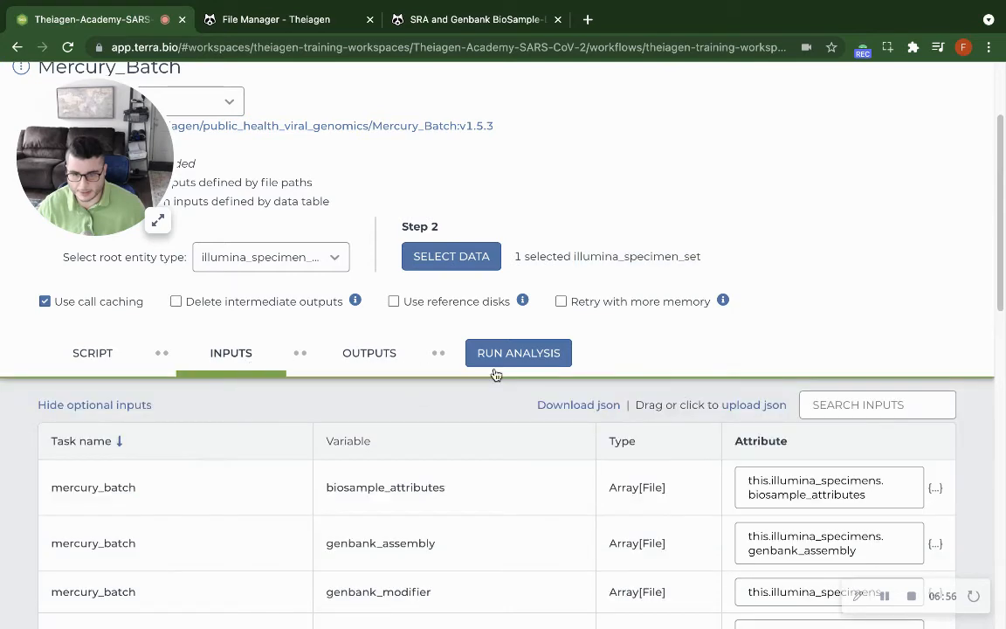
scroll(800, 475, "down", 3)
scroll(800, 475, "down", 10)
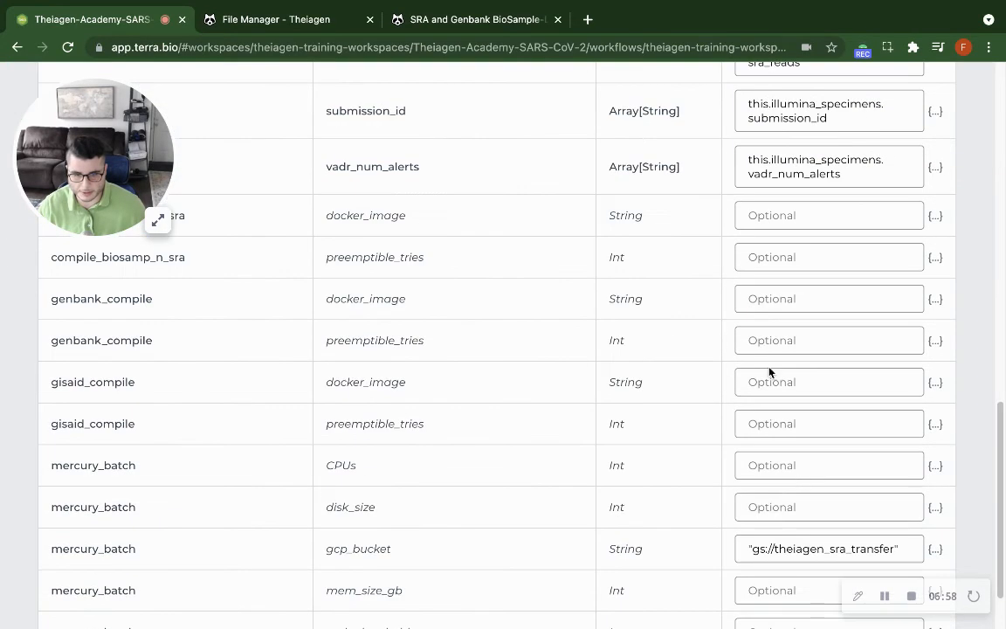
scroll(704, 202, "down", 2)
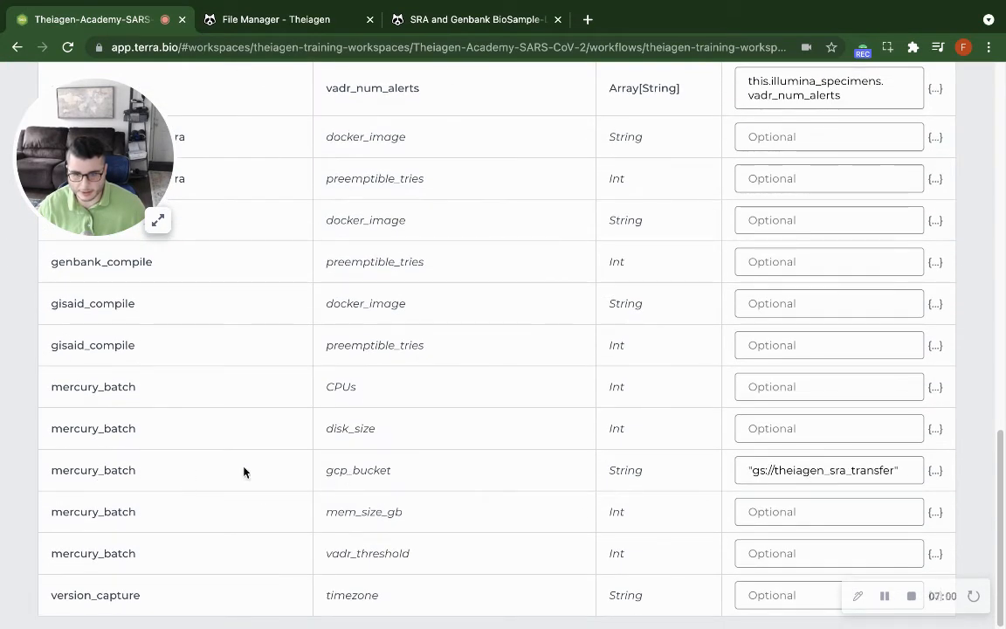
double_click(337, 469)
scroll(641, 548, "up", 10)
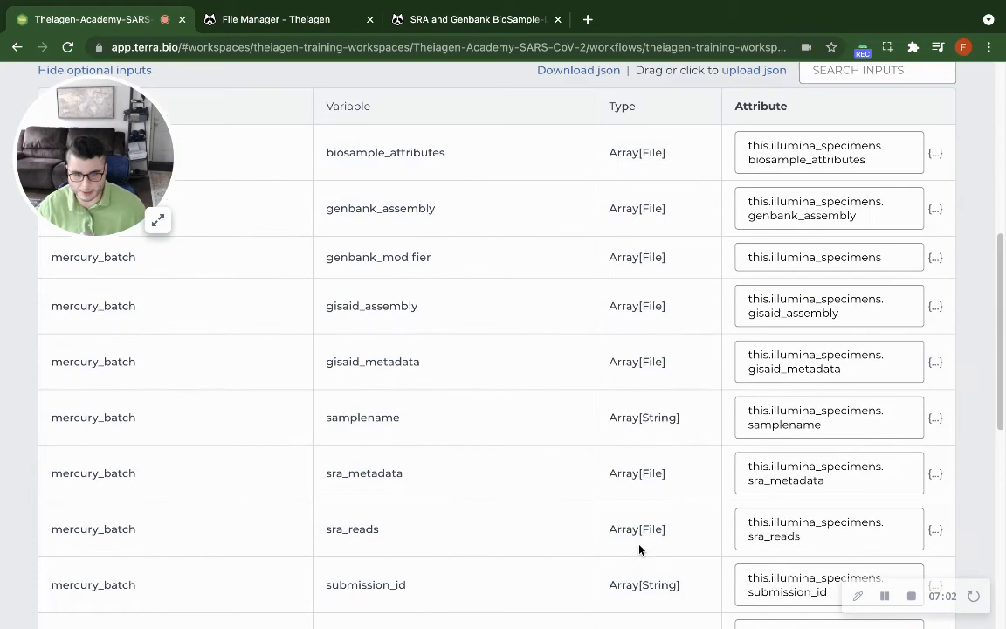
scroll(524, 489, "up", 5)
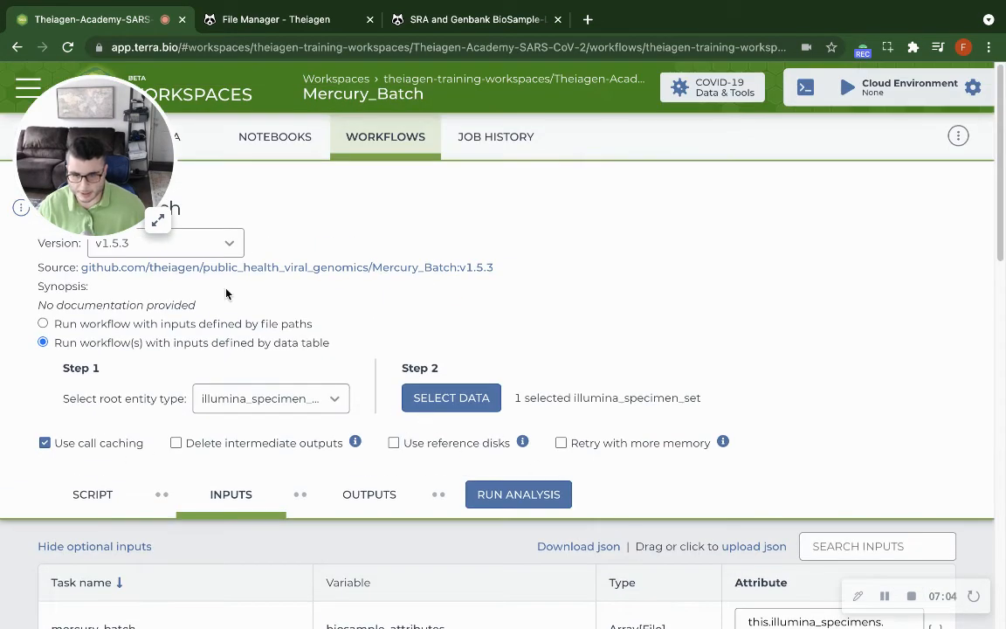
Recheck the bucket path entered for the optional gcp_bucket input.
scroll(767, 359, "down", 15)
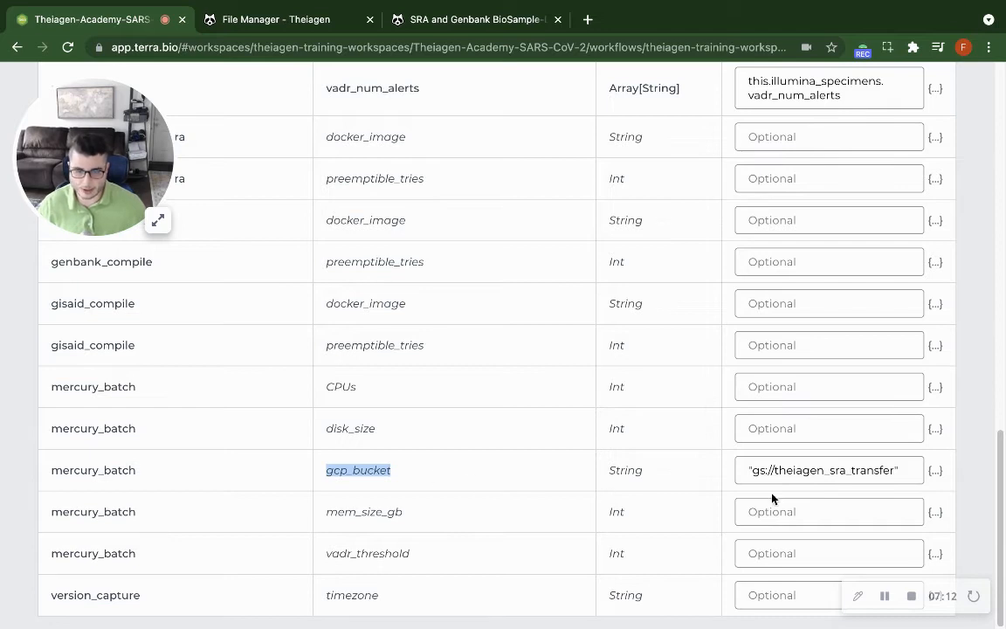
left_click(802, 463)
triple_click(802, 463)
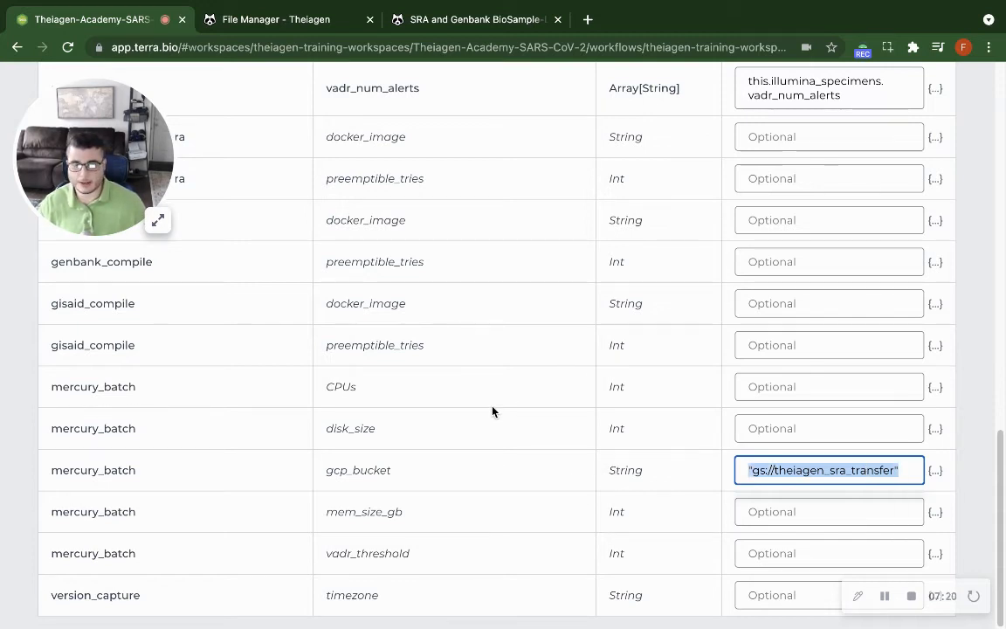
scroll(491, 411, "up", 15)
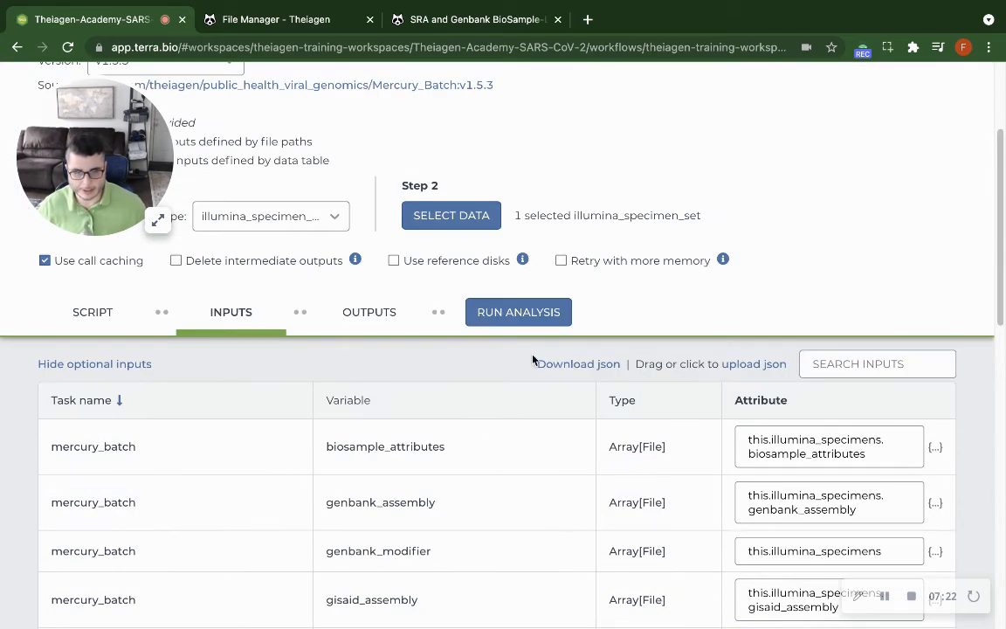
scroll(711, 301, "down", 4)
scroll(711, 302, "up", 4)
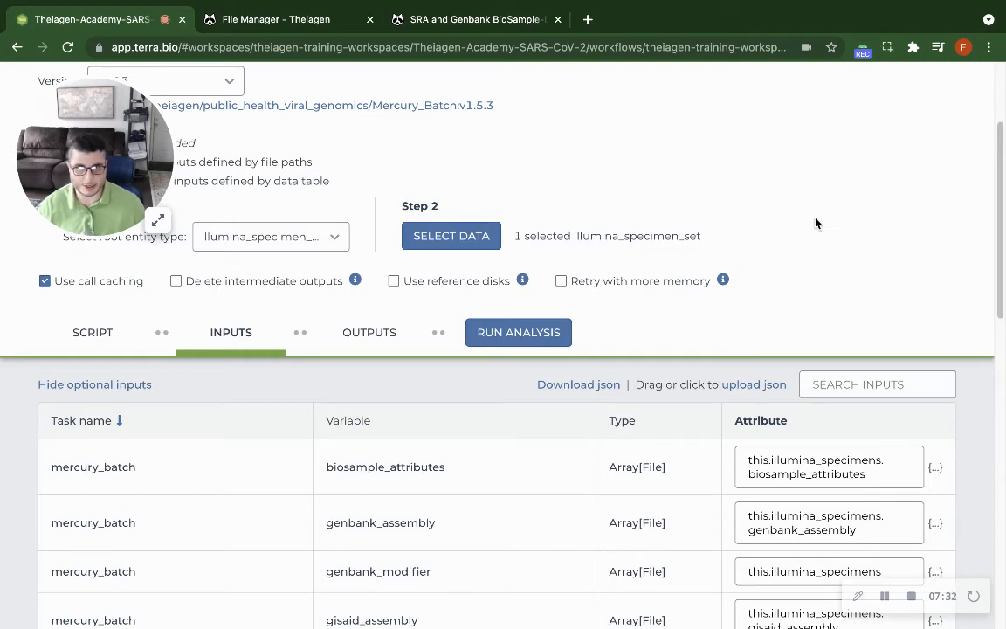
Launch the Mercury_Batch analysis without a comment and open its submission details from the job history.
scroll(686, 348, "up", 2)
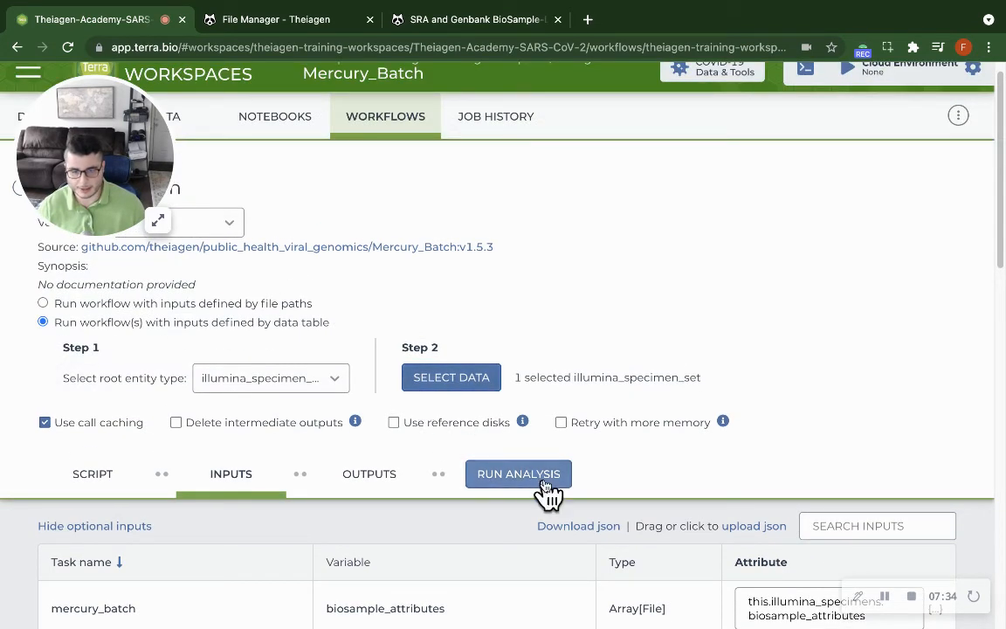
left_click(519, 475)
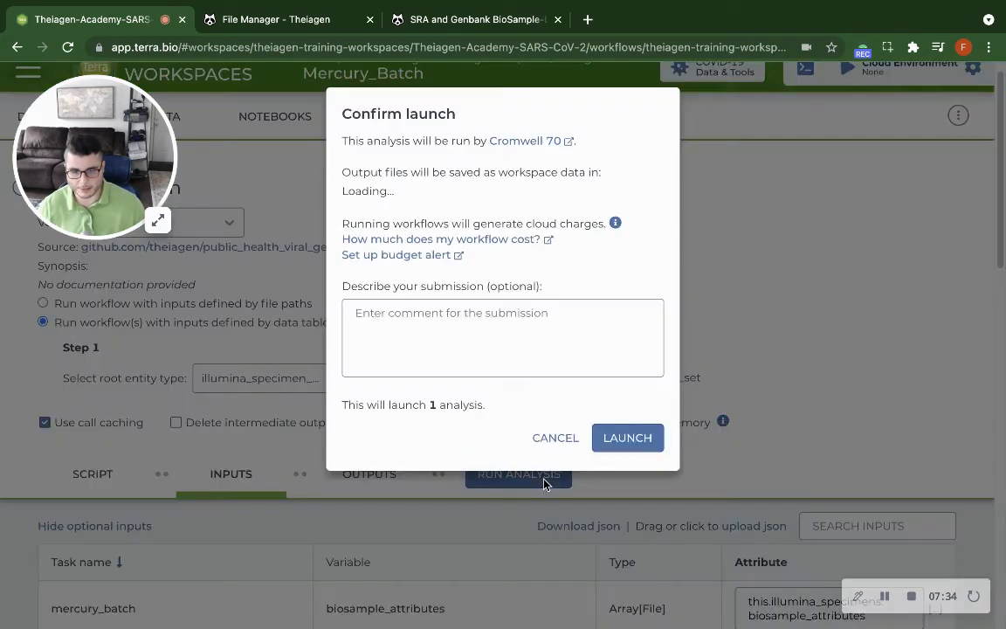
left_click(646, 434)
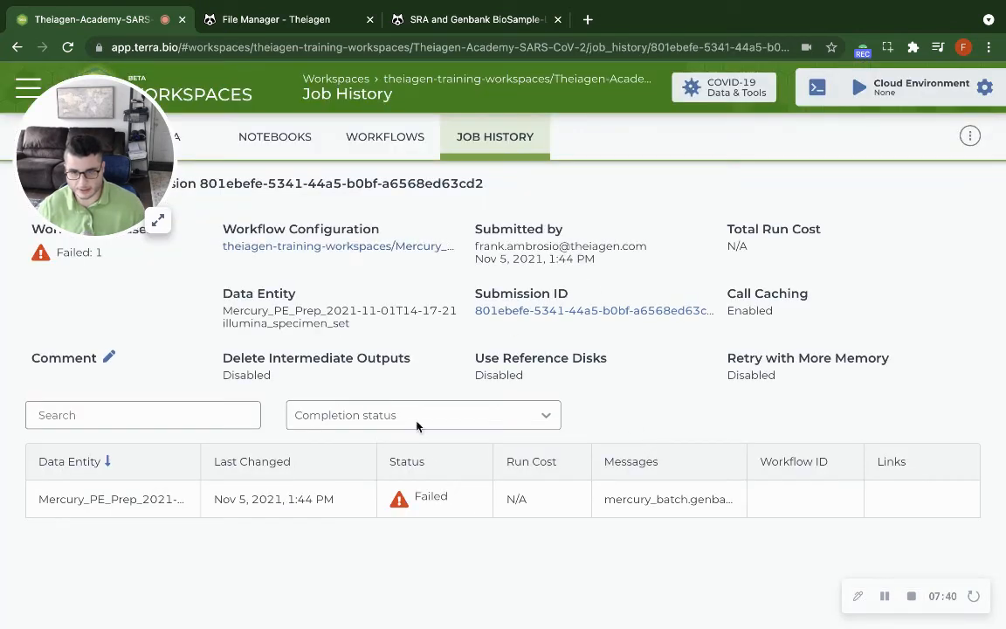
left_click(530, 140)
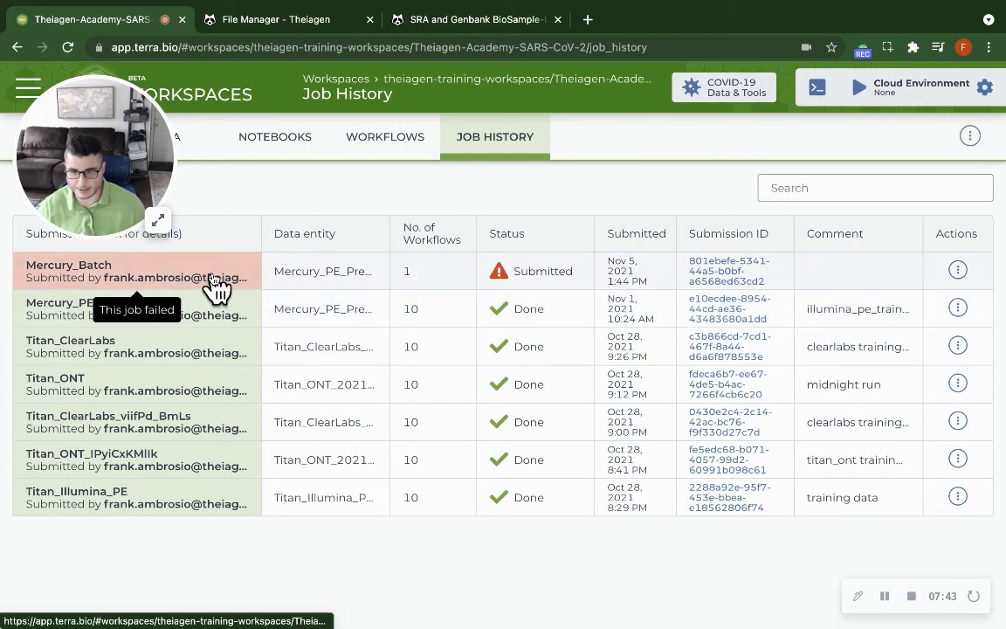
left_click(153, 281)
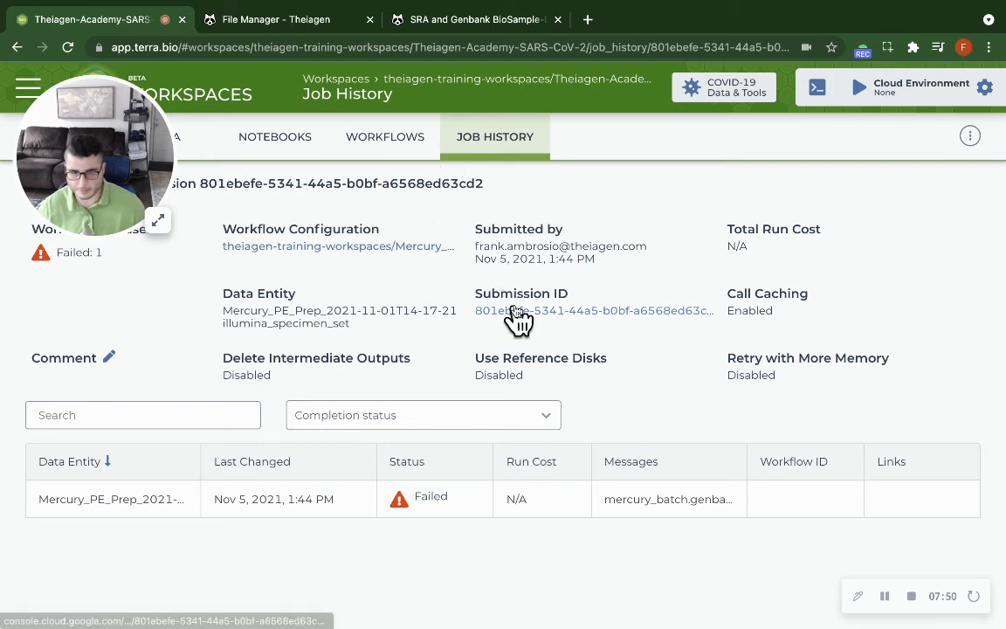
Return to the submission's workflow configuration, select the Mercury_PE_Prep specimen set as data, and launch the analysis again.
left_click(354, 246)
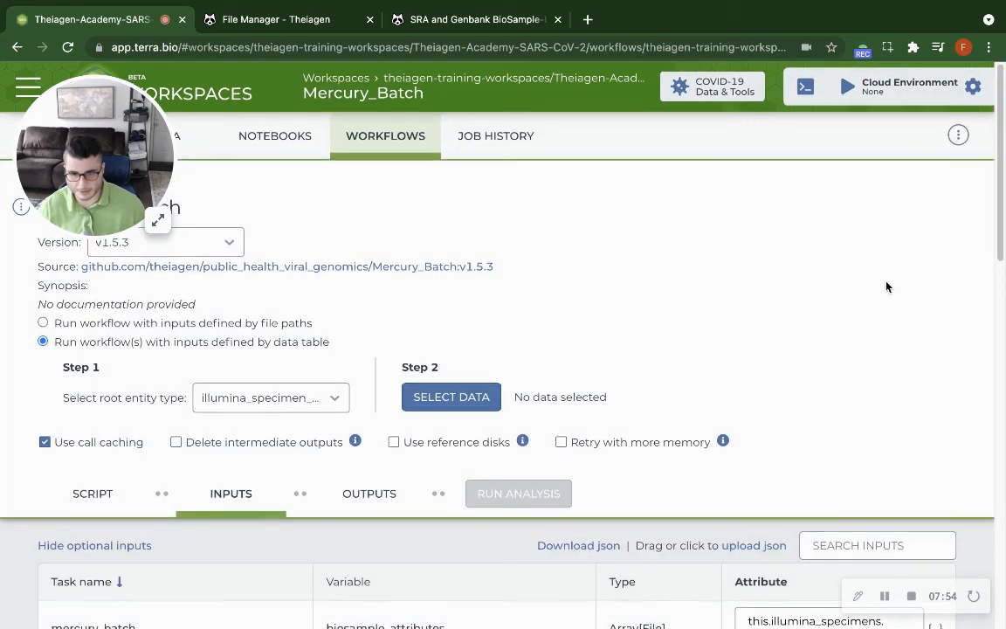
scroll(883, 286, "down", 4)
scroll(883, 285, "up", 4)
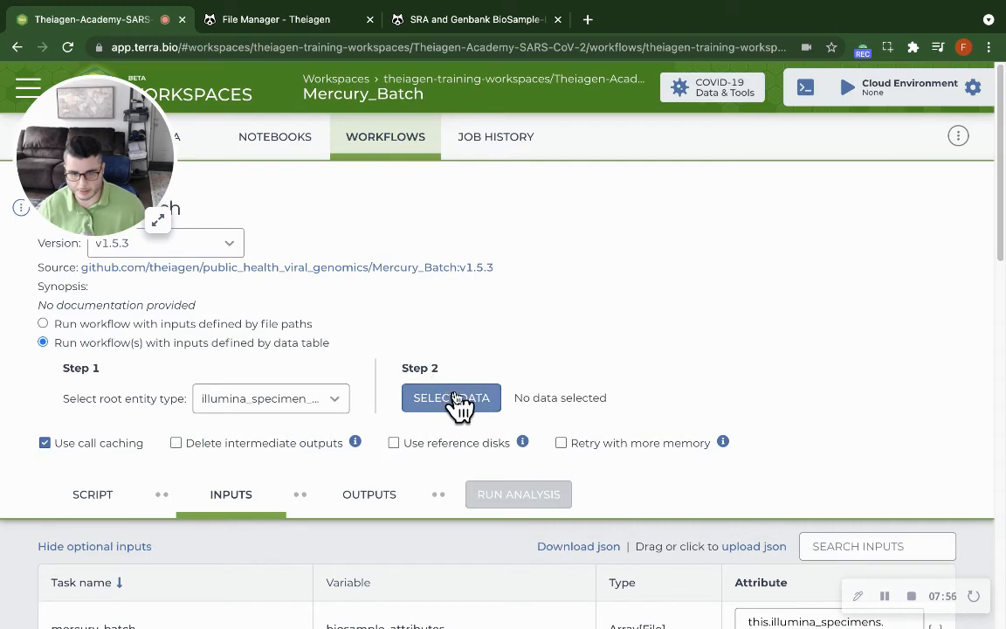
left_click(458, 404)
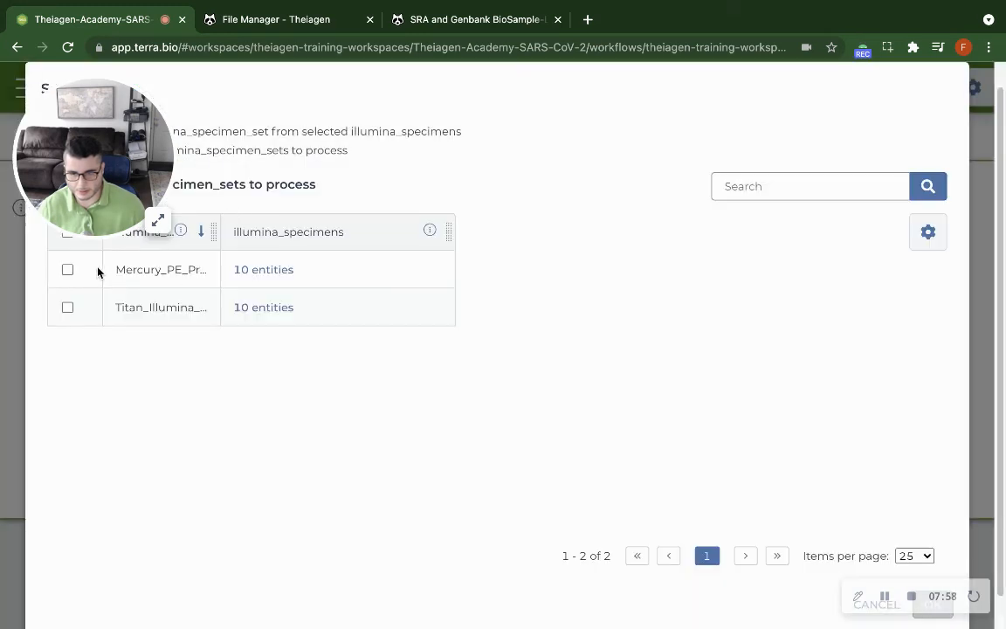
left_click(67, 269)
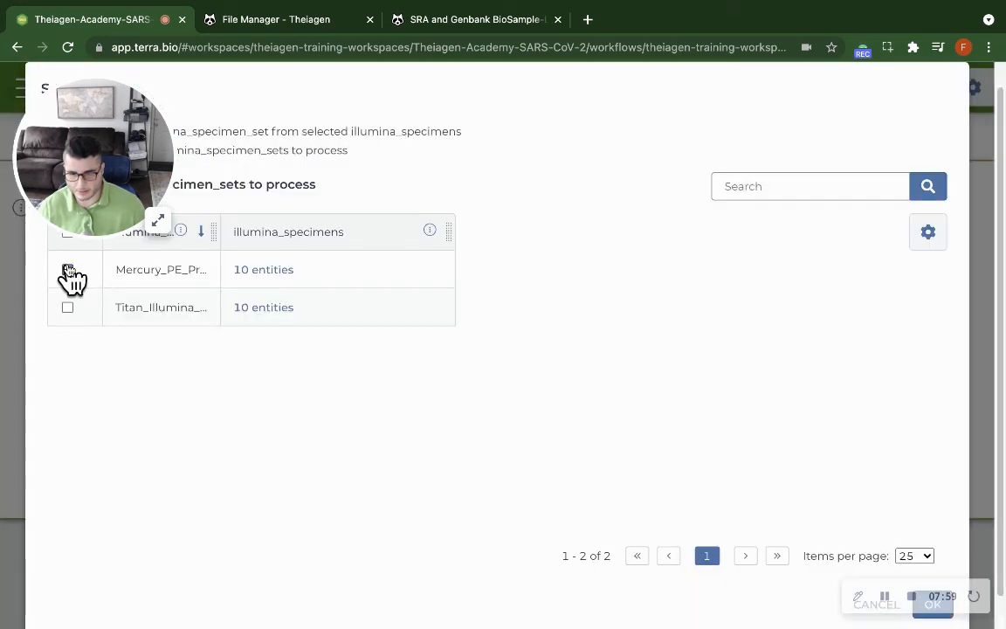
left_click(931, 602)
scroll(822, 422, "down", 2)
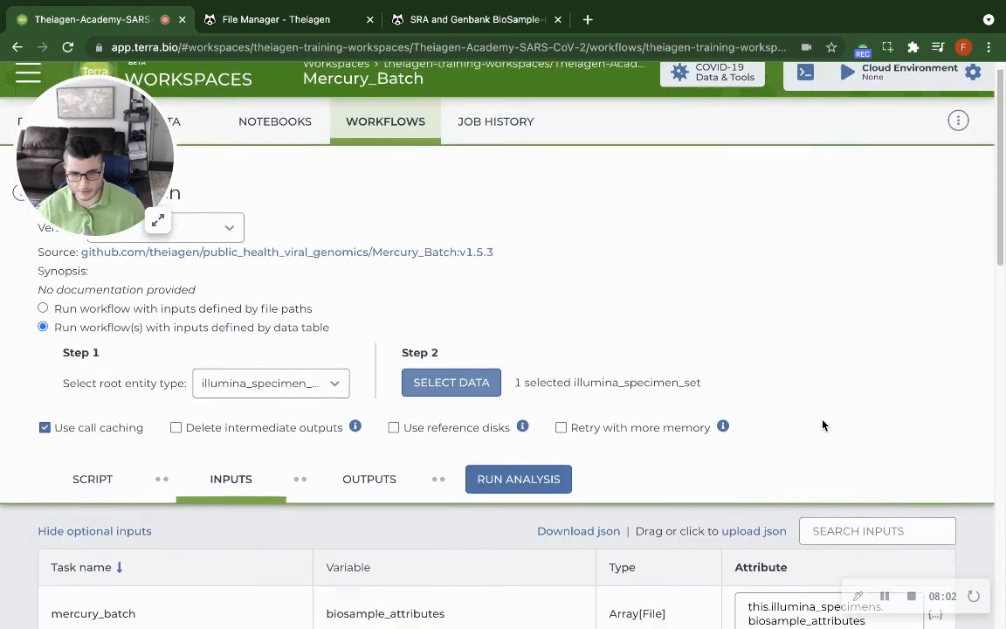
left_click(537, 372)
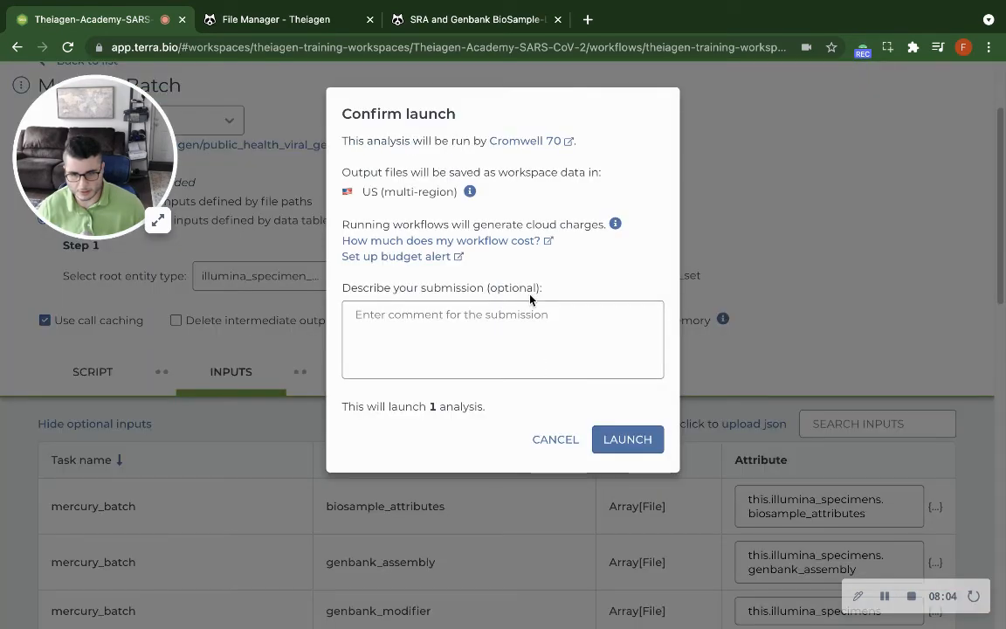
left_click(638, 437)
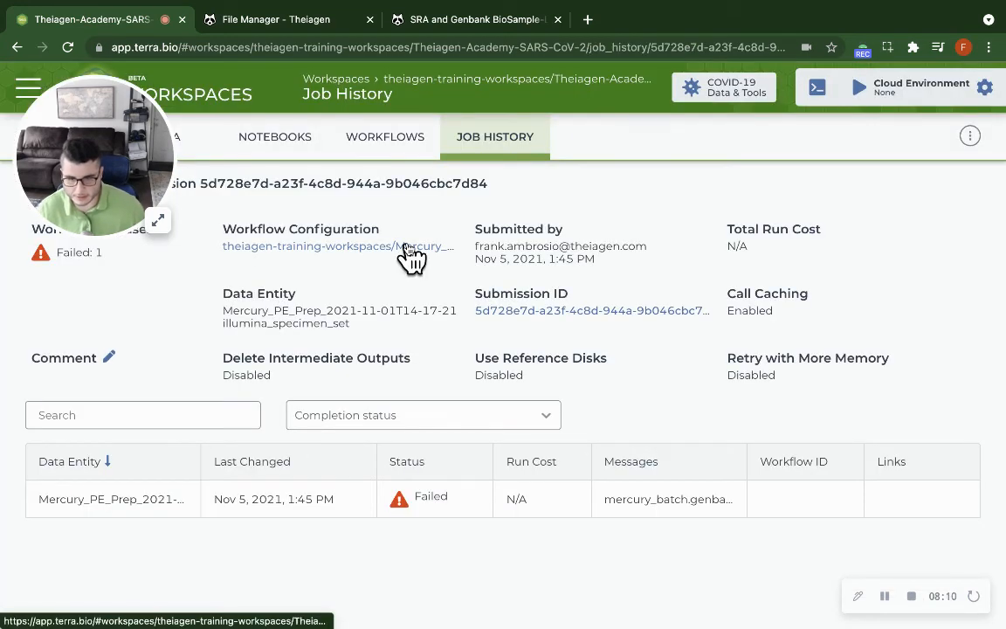
Examine the newest Mercury_Batch submission in the job history, including its available actions and its details.
left_click(520, 143)
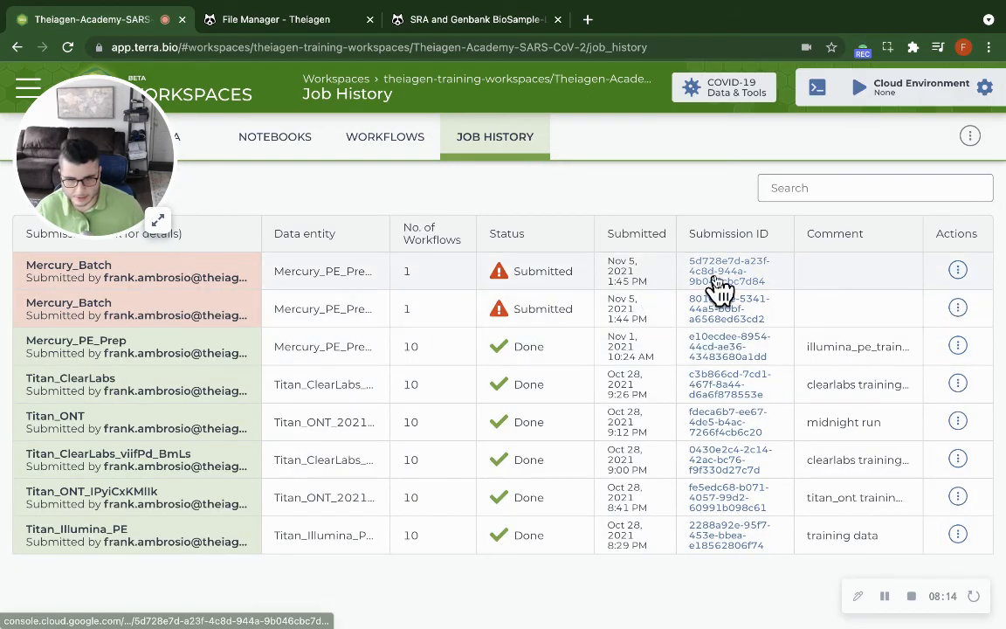
left_click(957, 271)
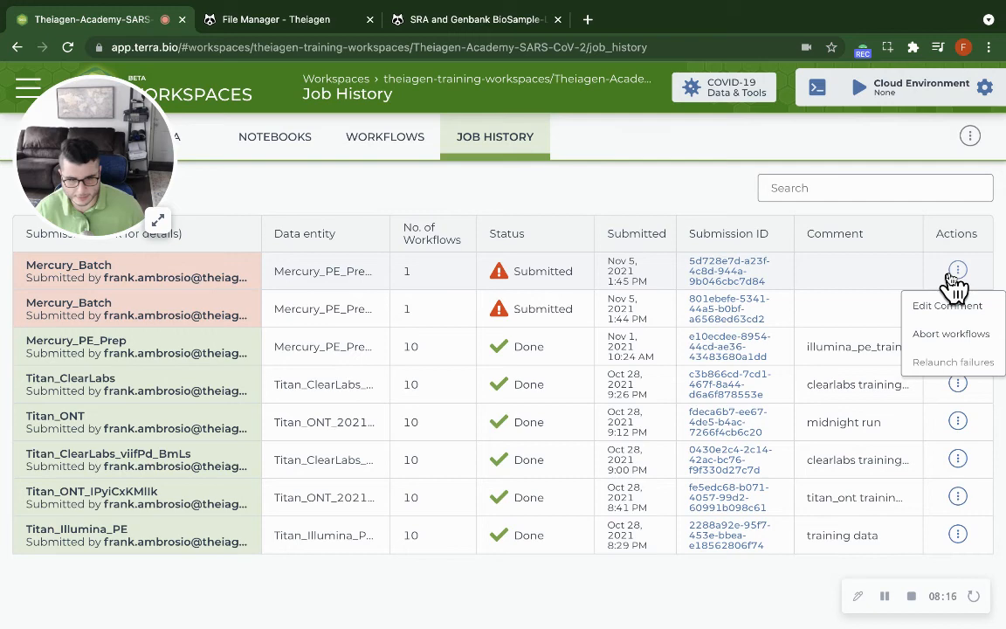
left_click(889, 278)
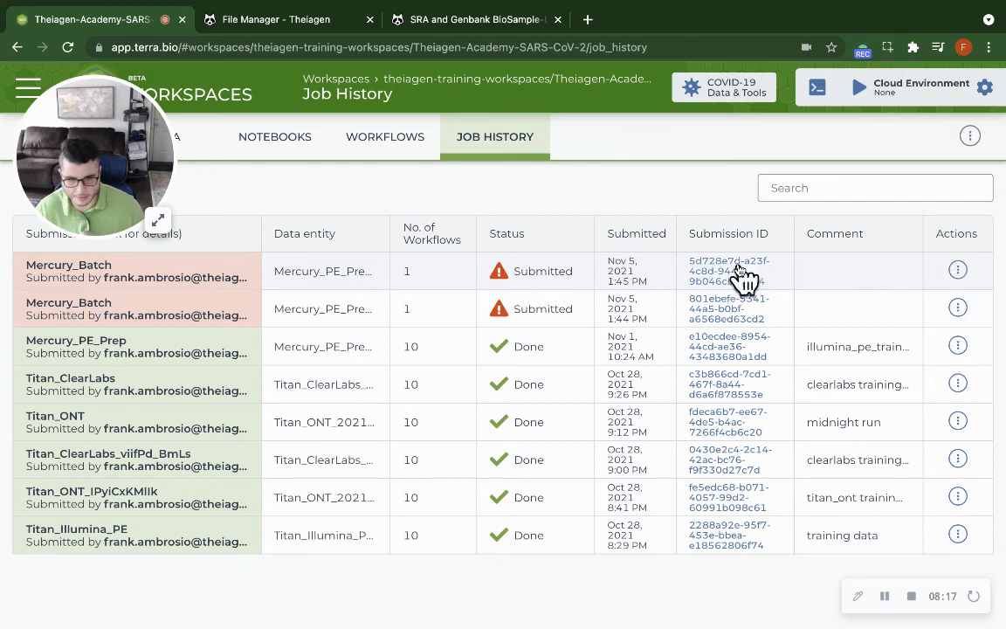
left_click(234, 265)
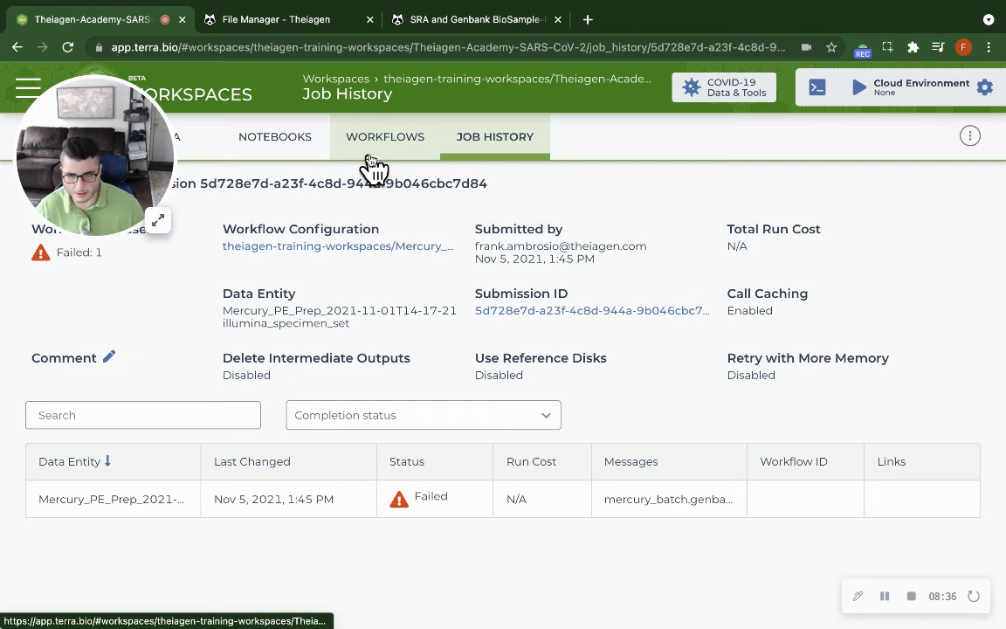
left_click(460, 138)
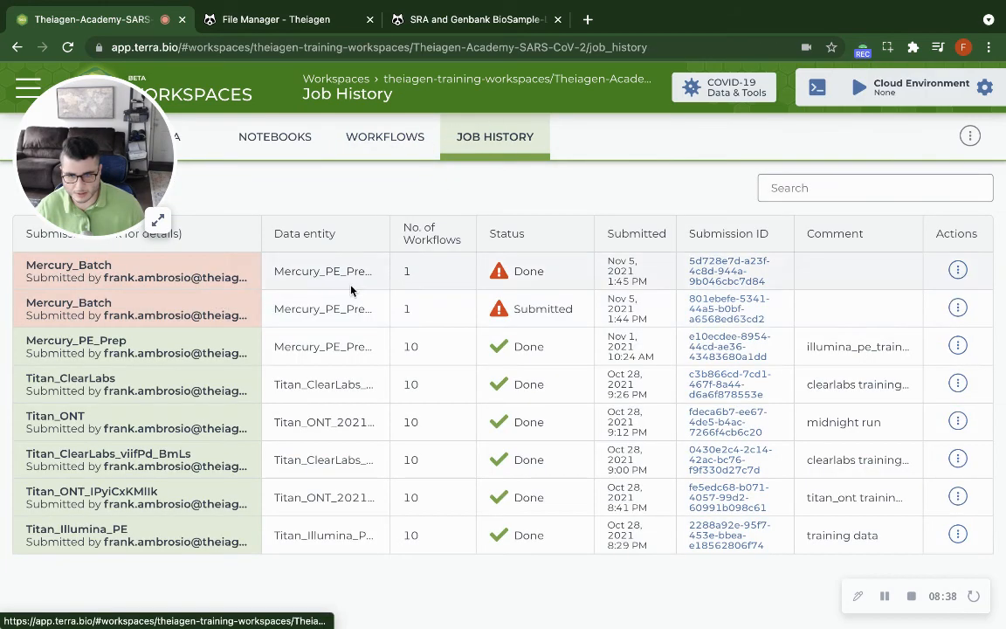
left_click(126, 278)
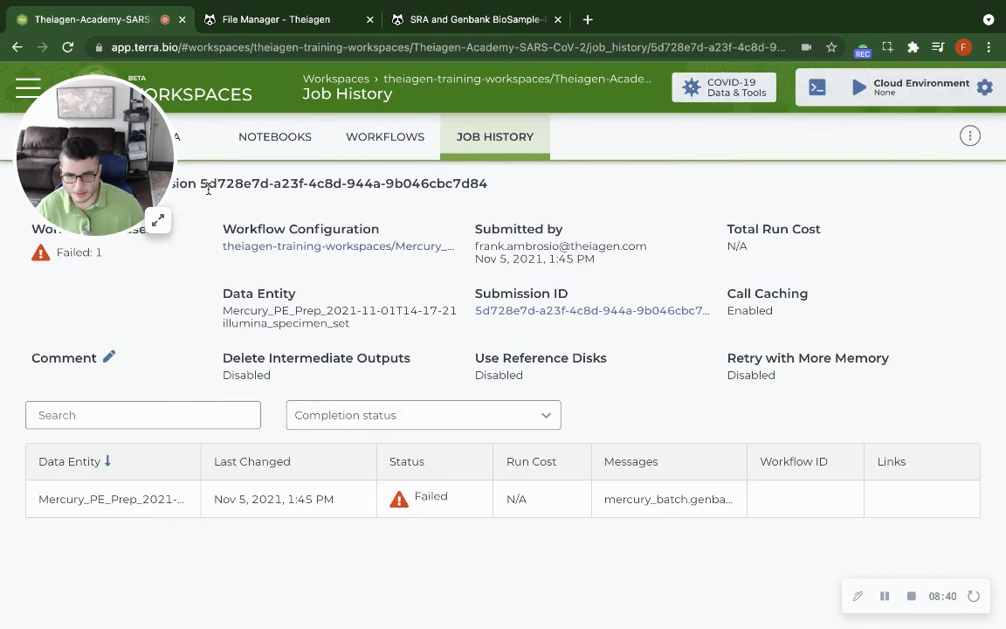
Open the Mercury_Batch workflow configuration, set the genbank_modifier input to this.illumina_specimens.genbank_modifier, and save the configuration.
left_click(395, 147)
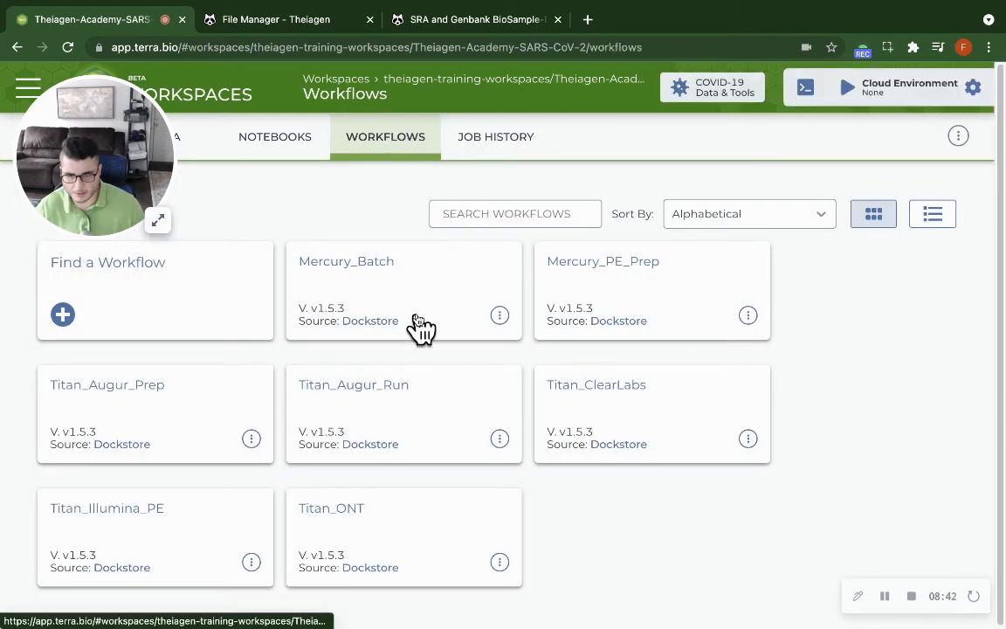
left_click(417, 323)
scroll(775, 386, "down", 6)
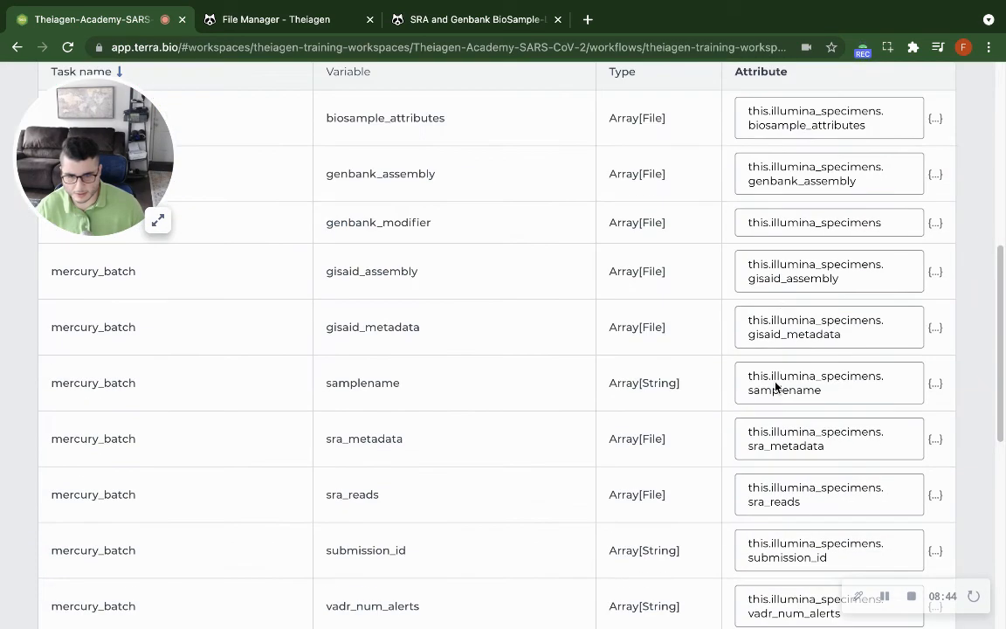
left_click(904, 221)
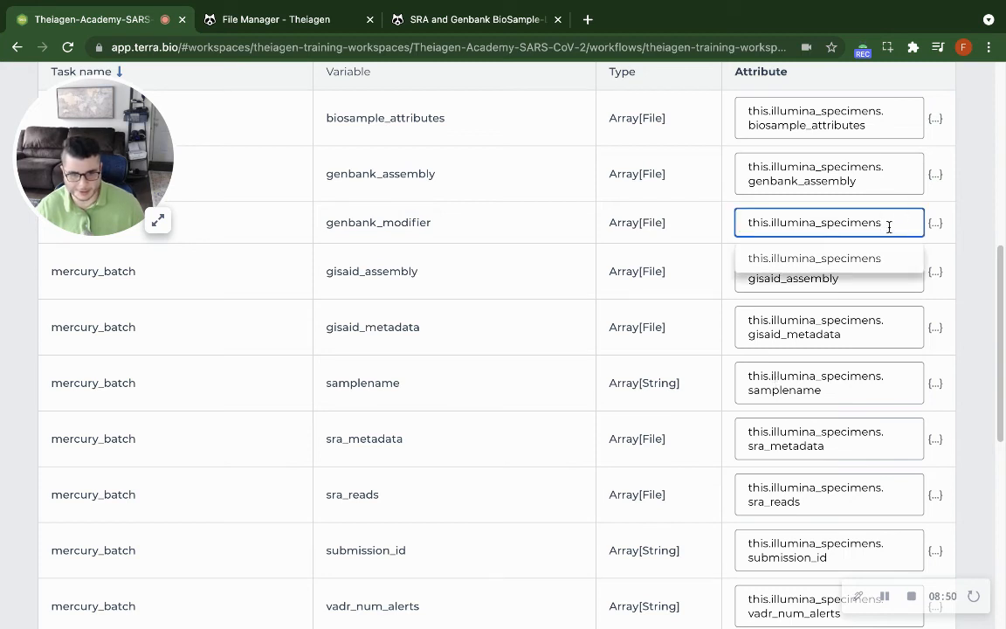
type(".")
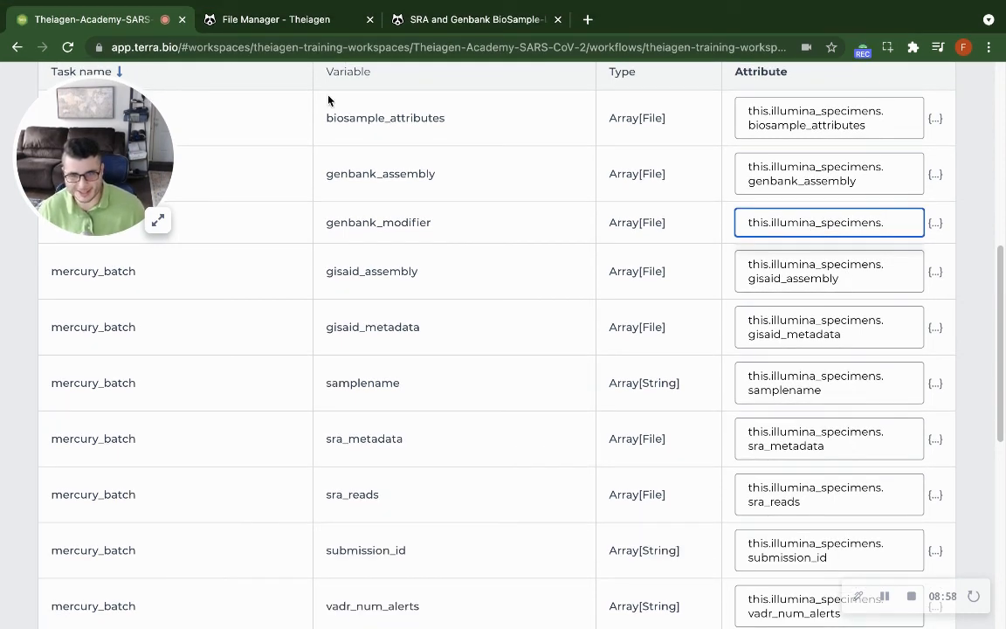
double_click(354, 220)
key("super+c")
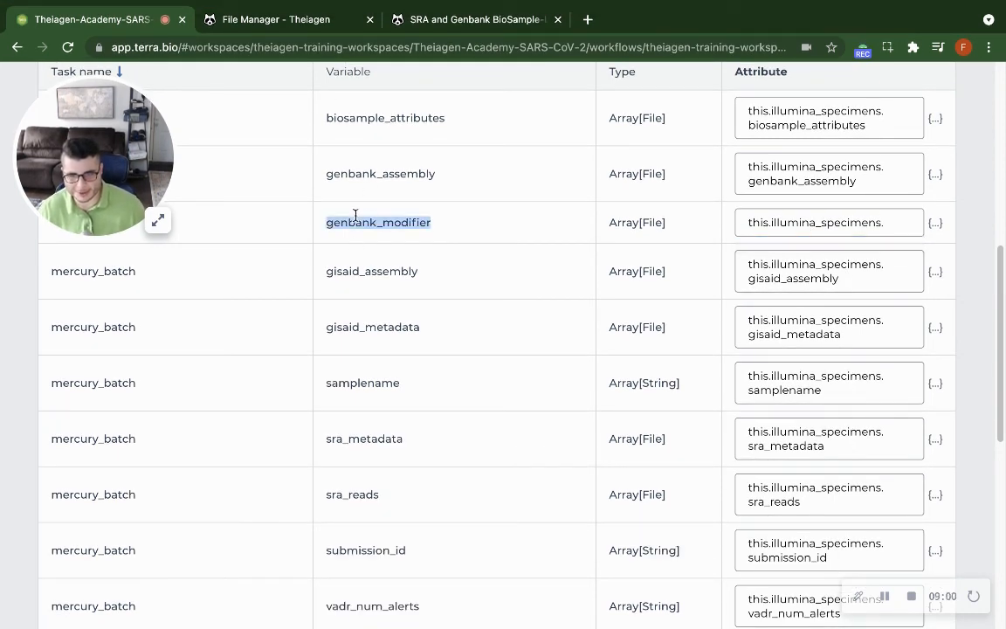
left_click(896, 222)
key("super+v")
scroll(895, 227, "down", 3)
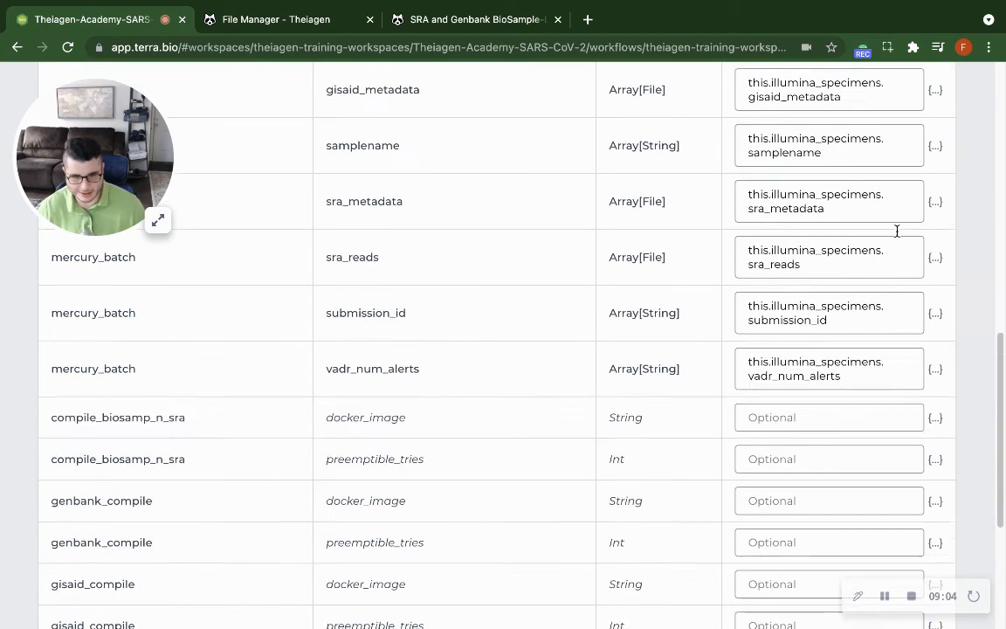
scroll(895, 229, "up", 5)
scroll(897, 234, "up", 5)
left_click(927, 496)
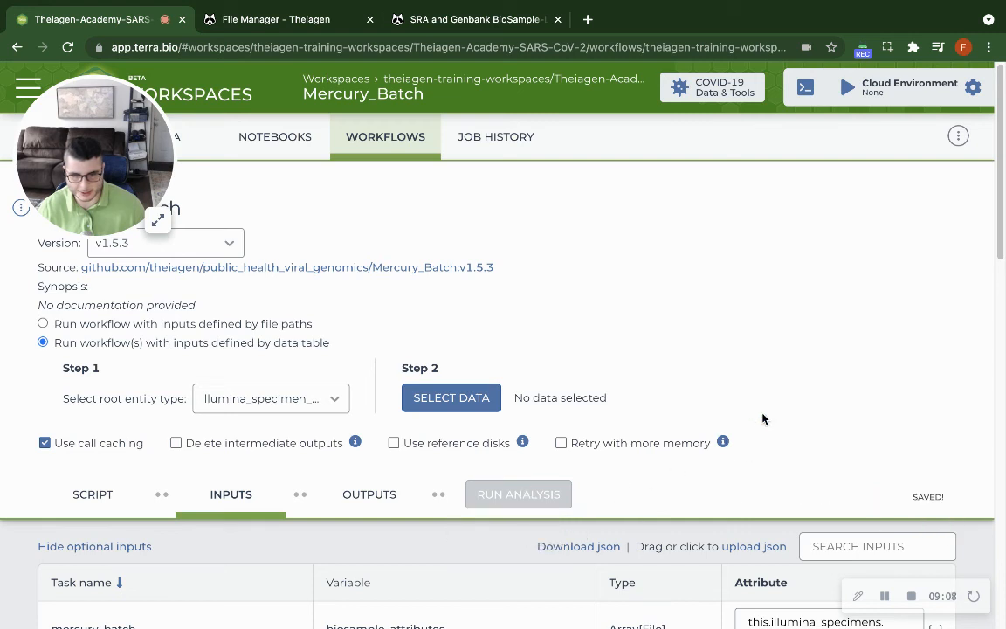
Select the Mercury_PE_Prep specimen set as the data to process and launch the Mercury_Batch analysis without a comment.
left_click(476, 400)
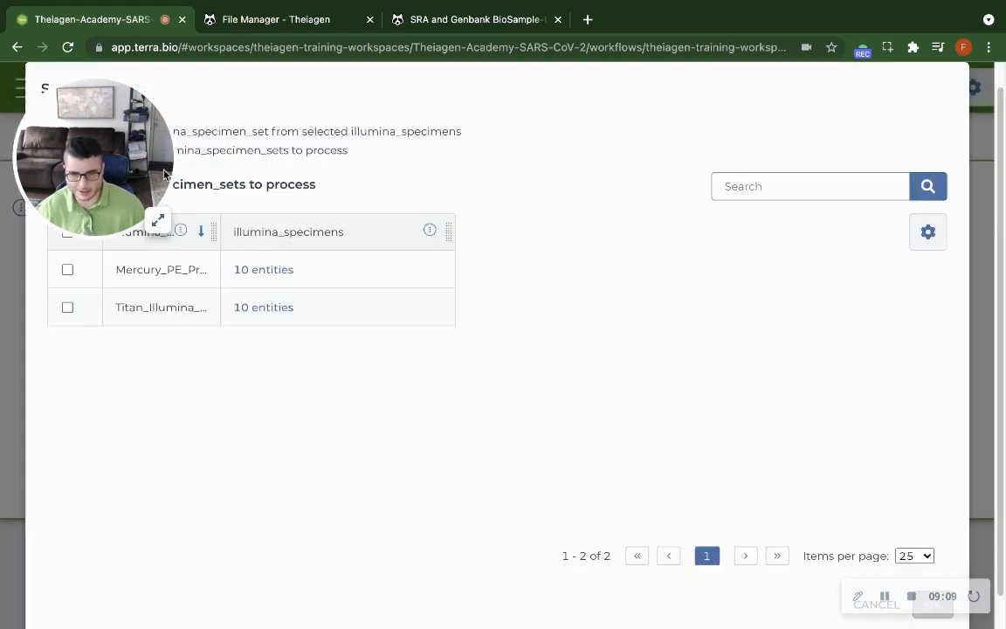
left_click(67, 269)
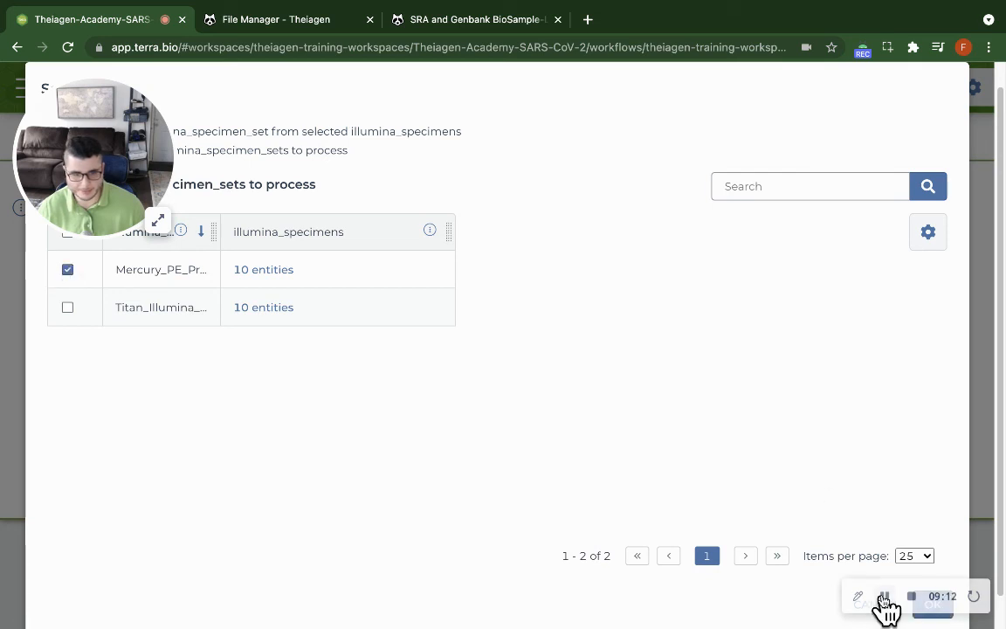
left_click(932, 601)
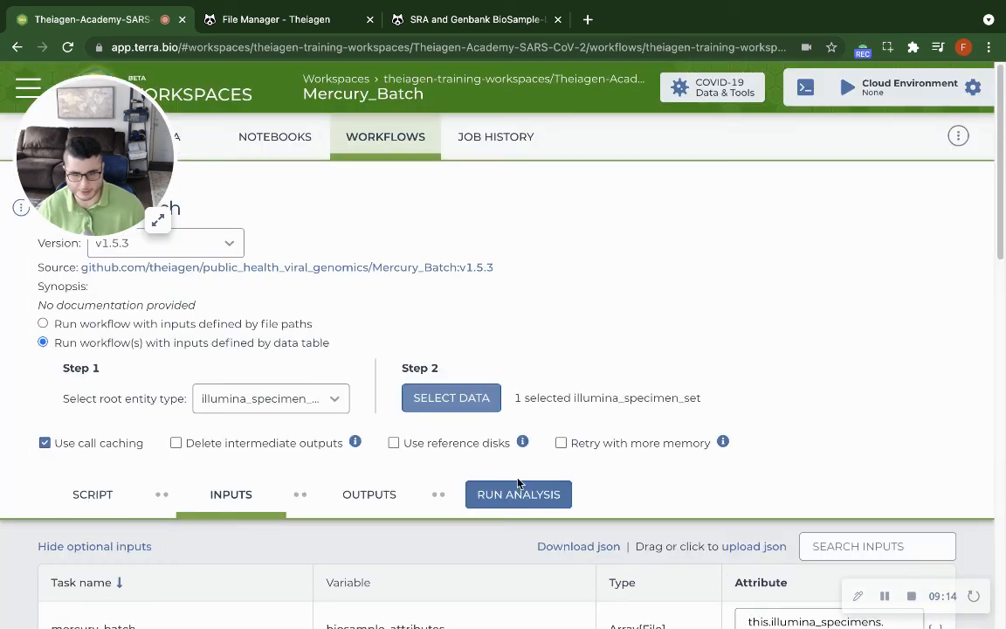
scroll(518, 483, "down", 4)
left_click(511, 192)
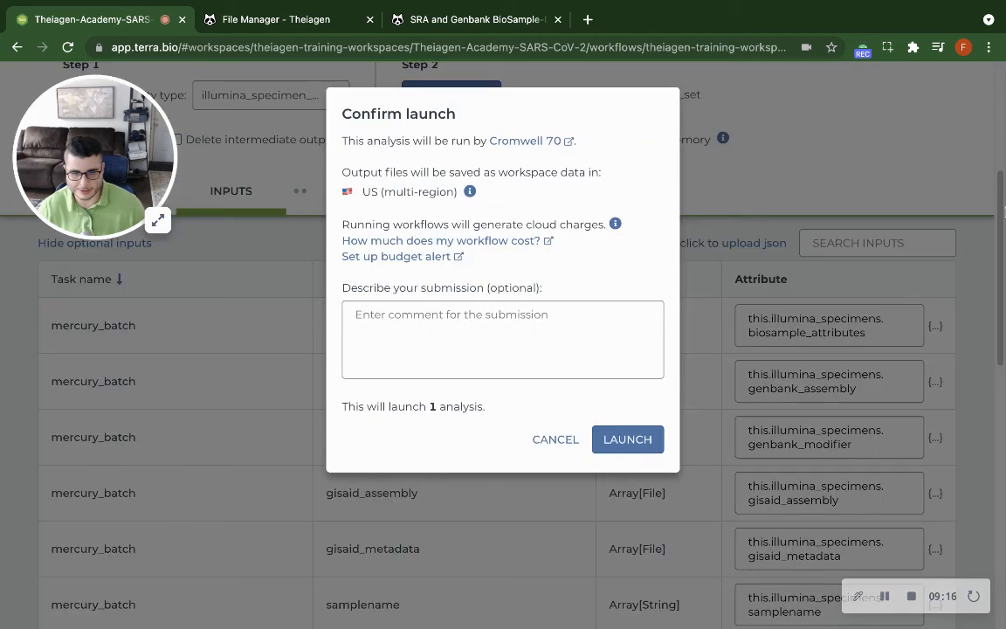
left_click(611, 441)
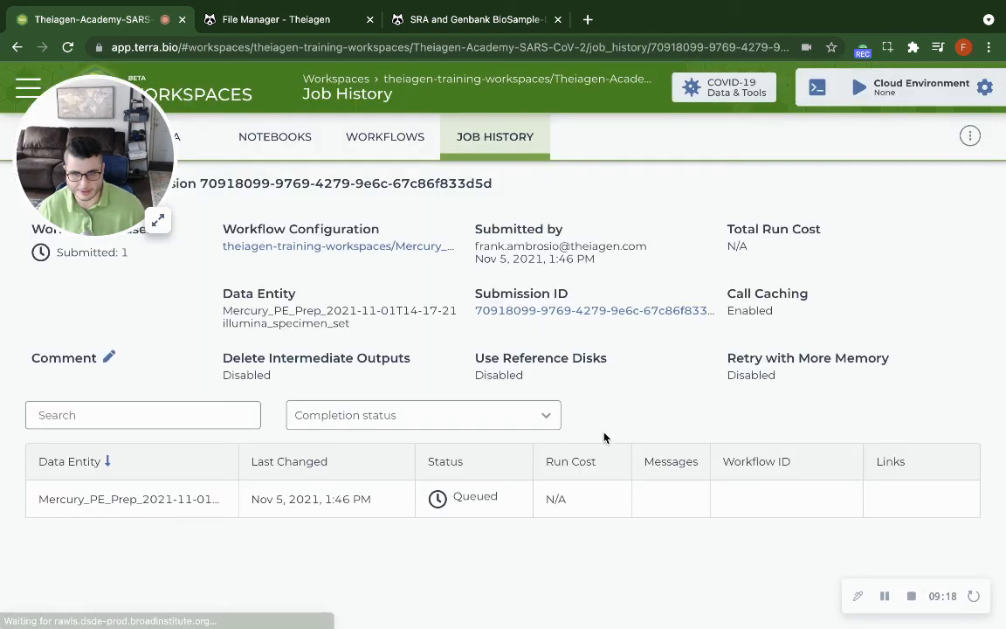